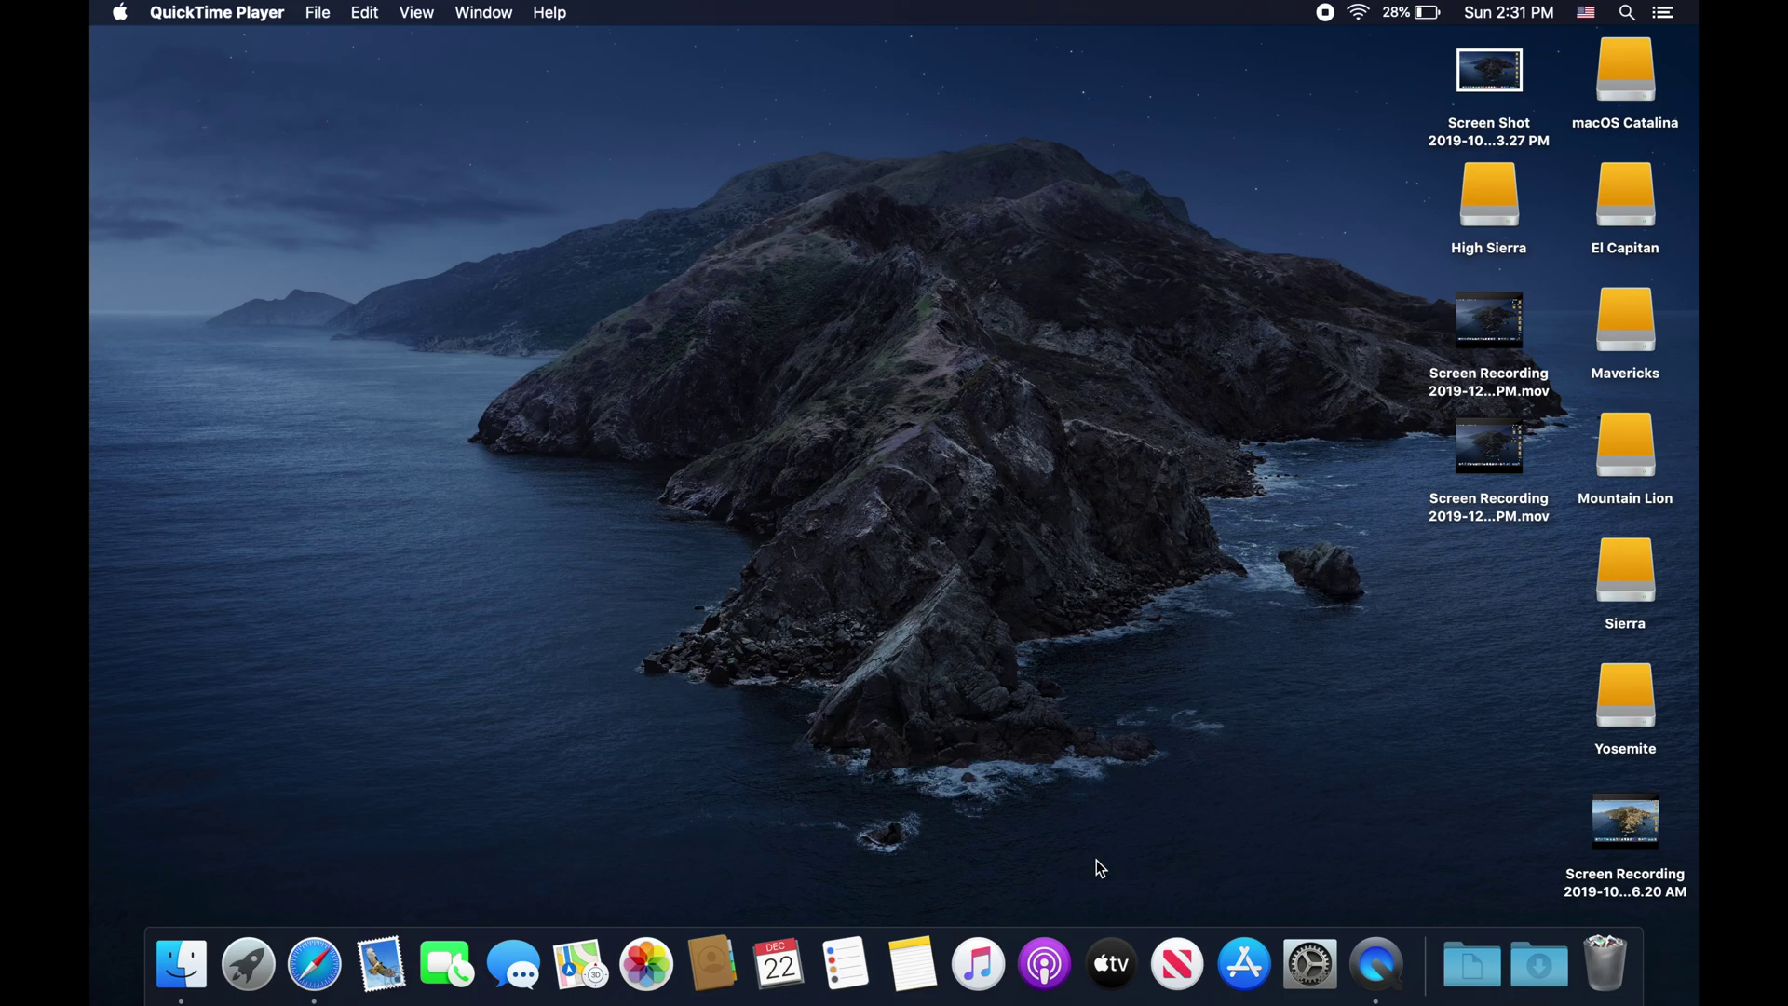
Step: Activate Finder and choose View > Customize Touch Bar… to bring up the customization palette
left_click(1097, 859)
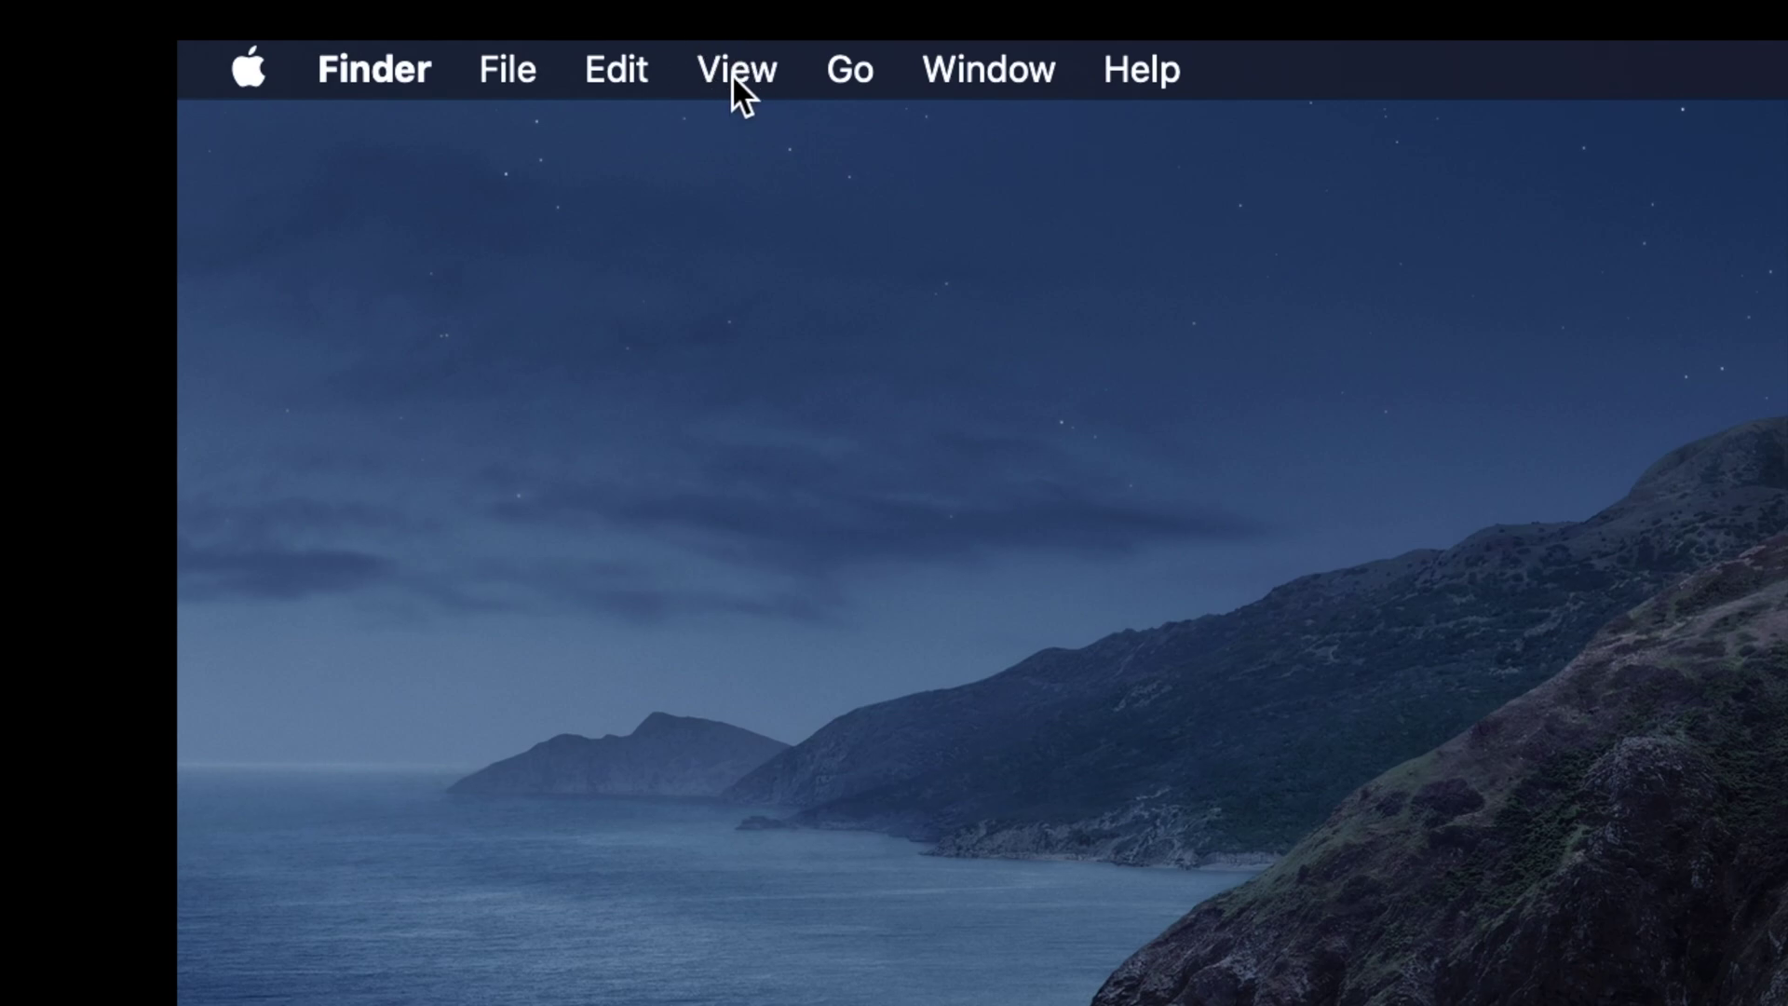
left_click(732, 73)
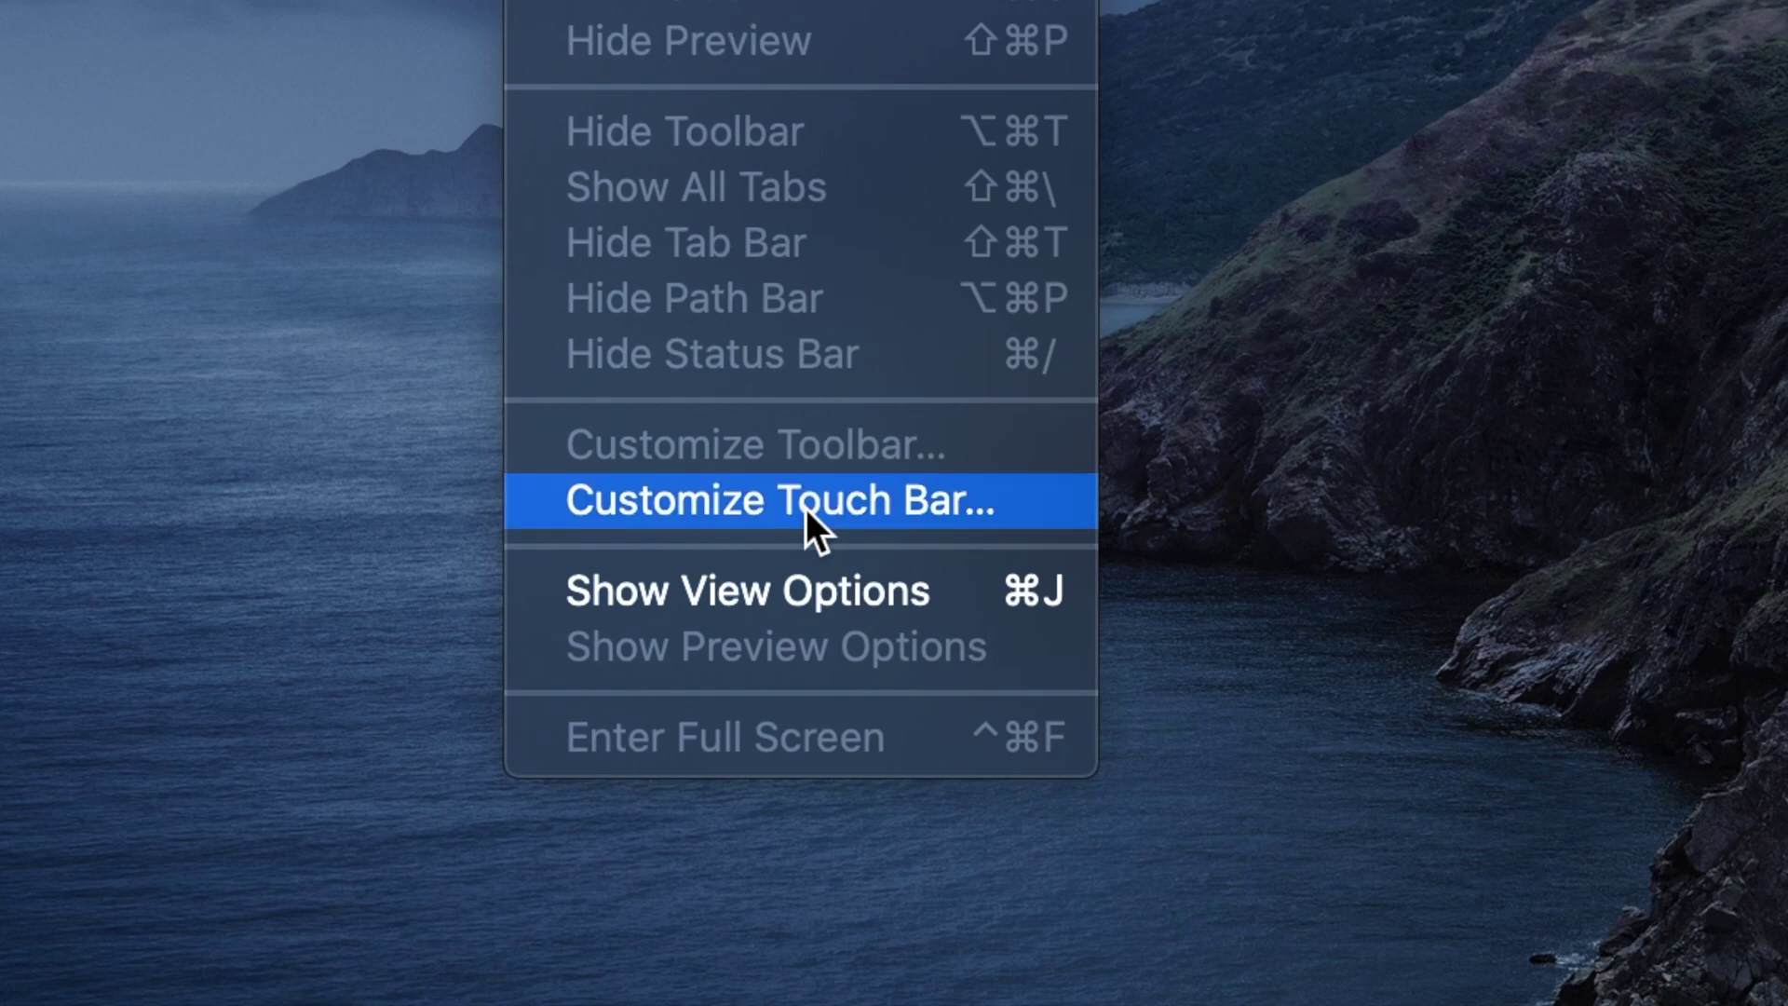
left_click(773, 503)
Step: Drag New Window, Move To Trash, Move To, Go To and New Folder into Finder's Touch Bar
left_click(864, 503)
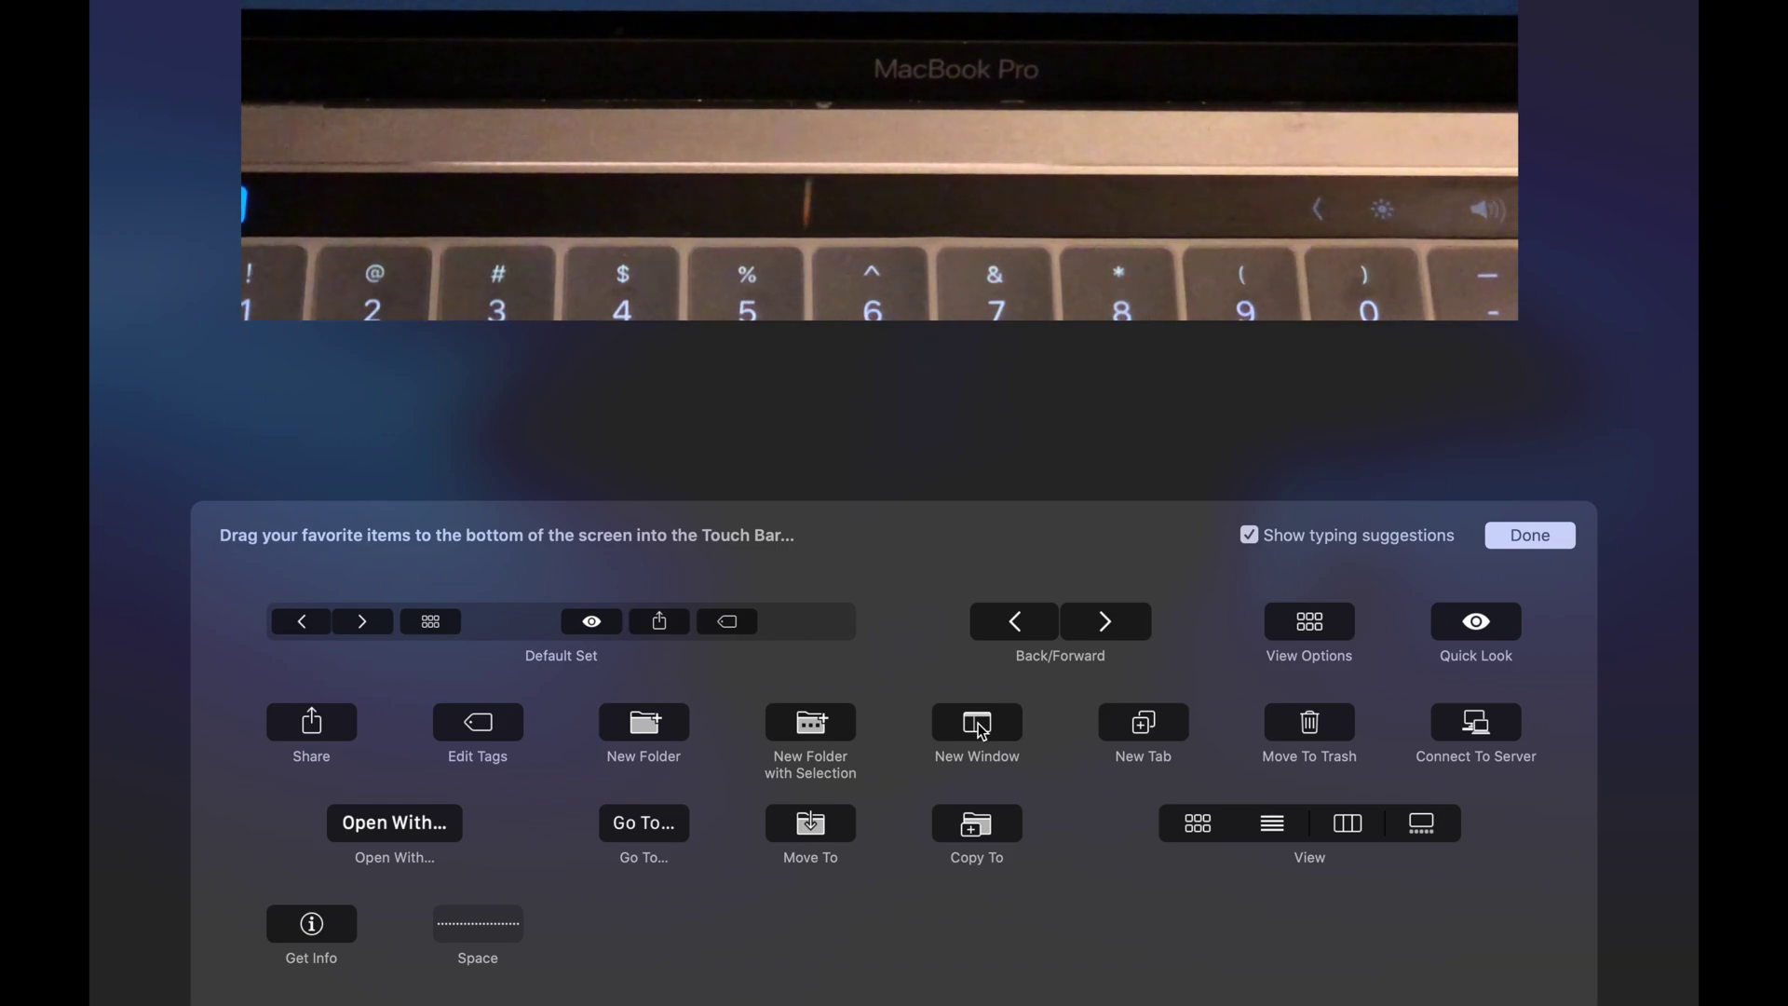
left_click_drag(983, 731, 322, 1005)
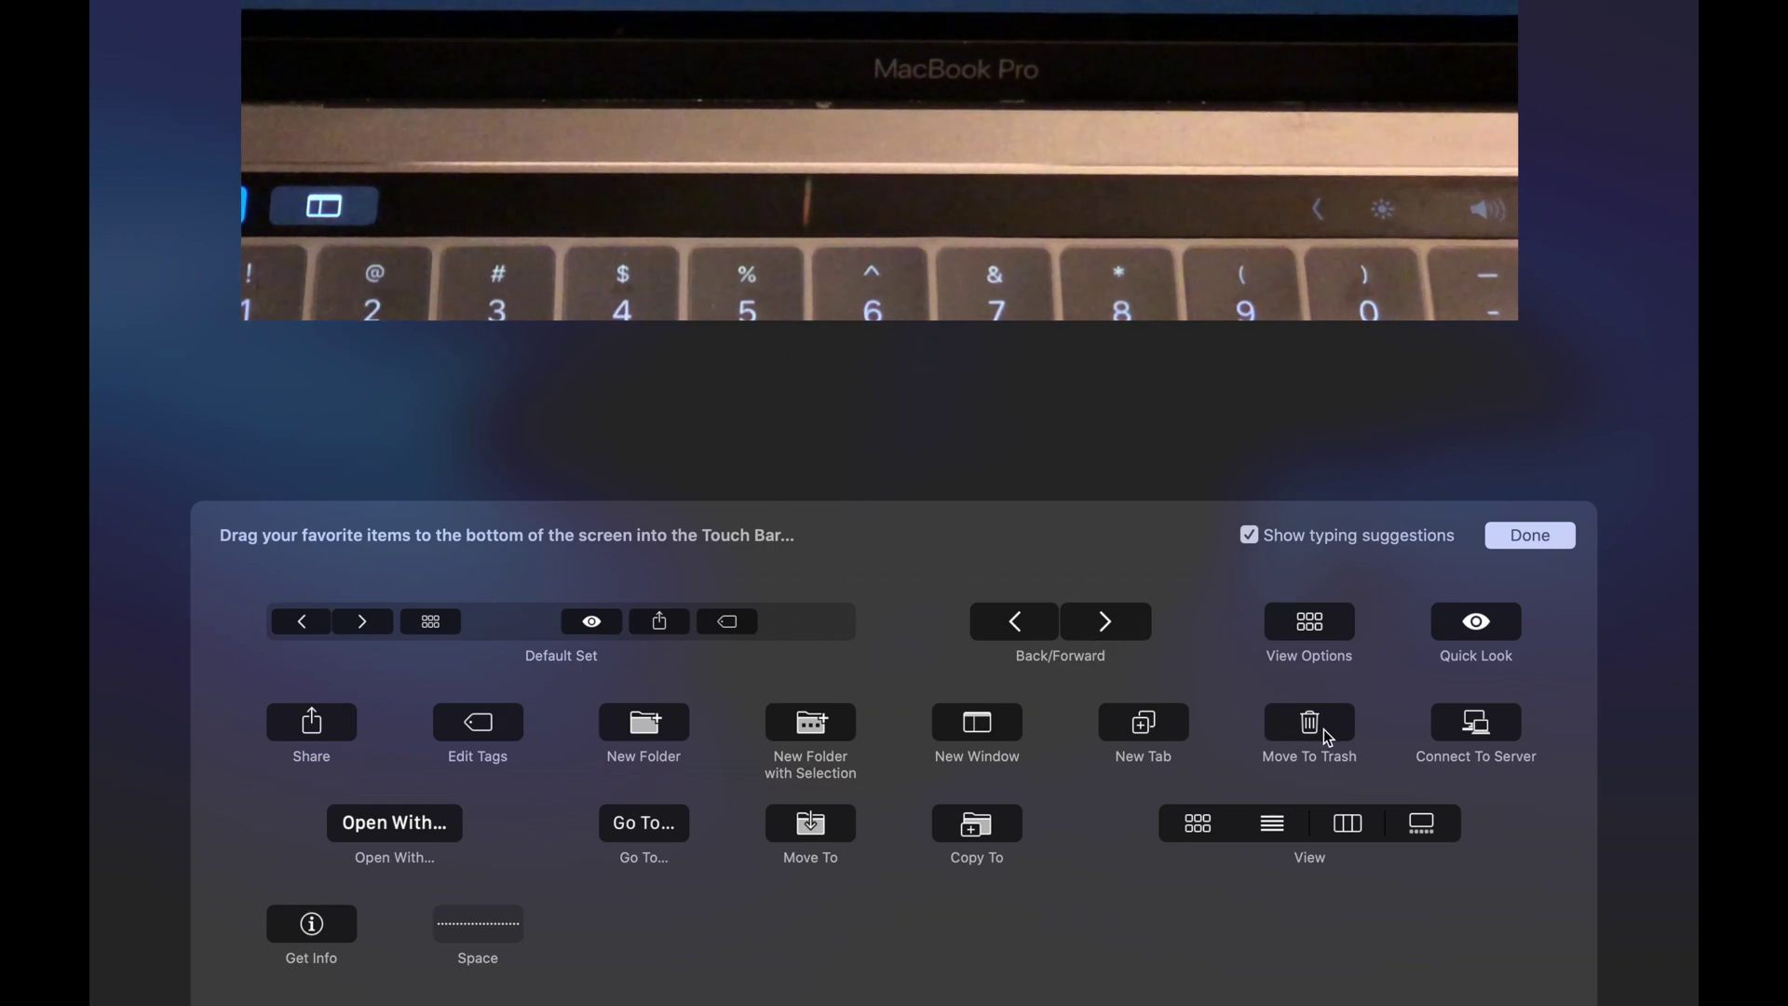
left_click_drag(1327, 736, 443, 1005)
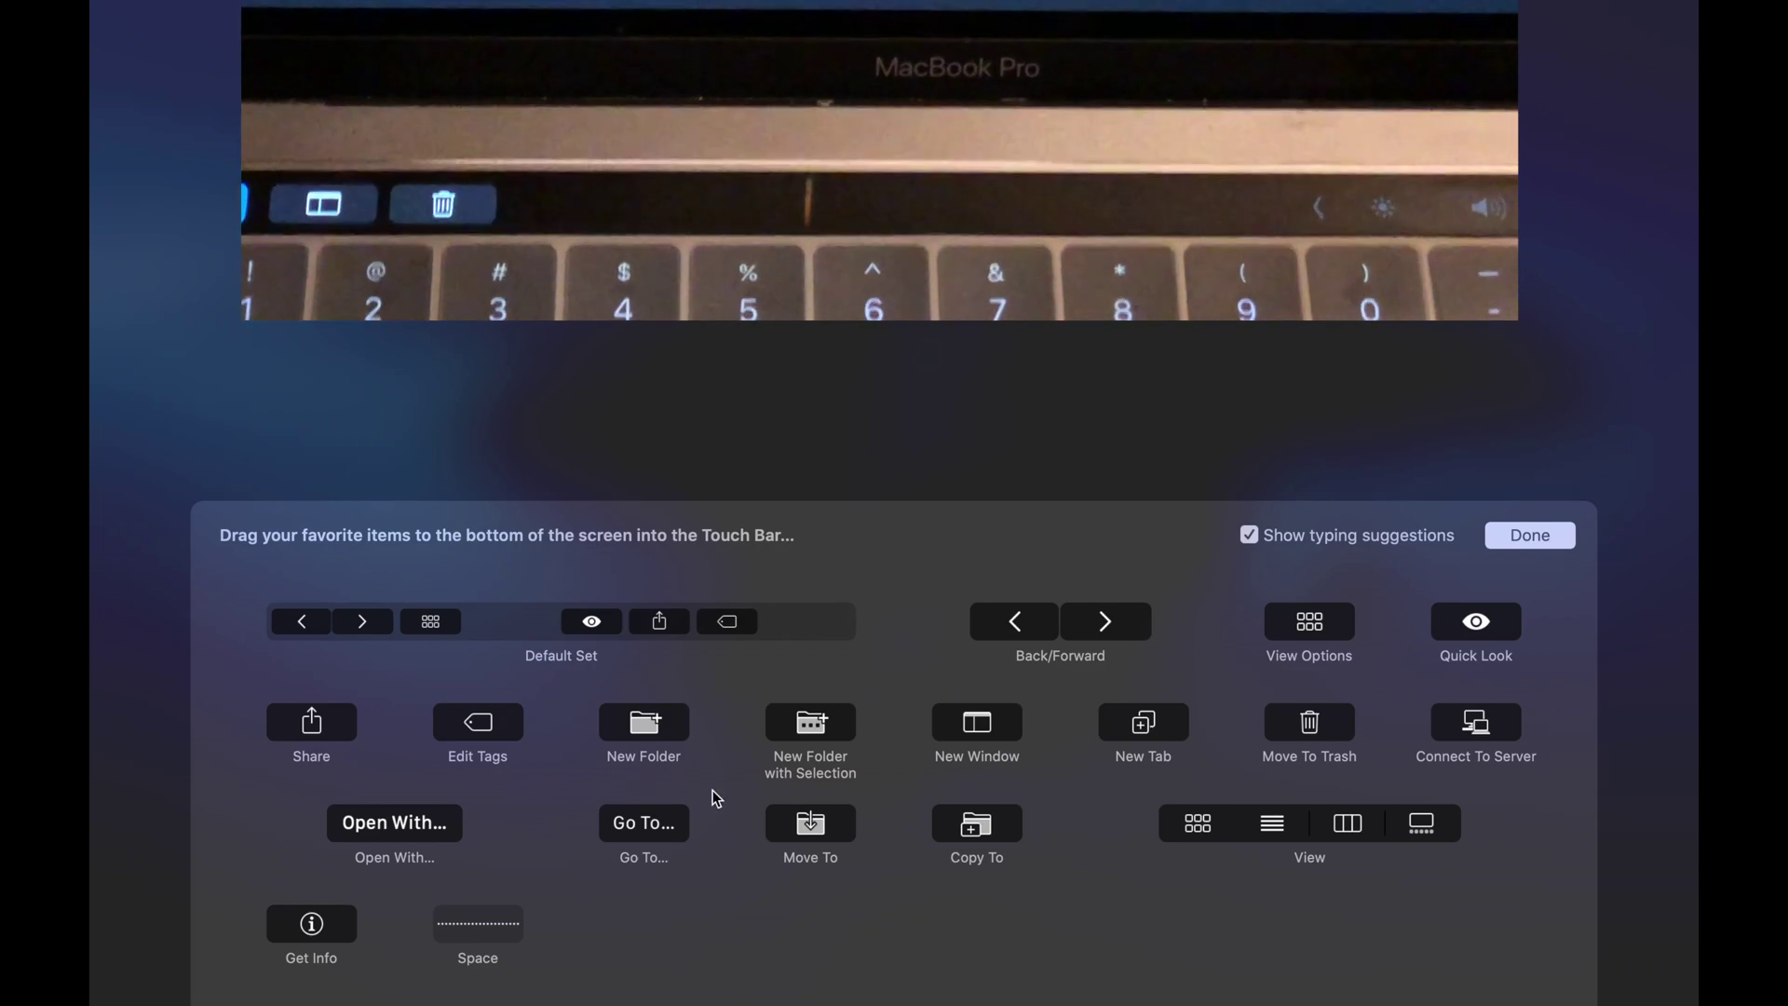
left_click_drag(808, 840, 558, 1005)
left_click_drag(615, 822, 679, 1005)
left_click_drag(626, 726, 690, 1005)
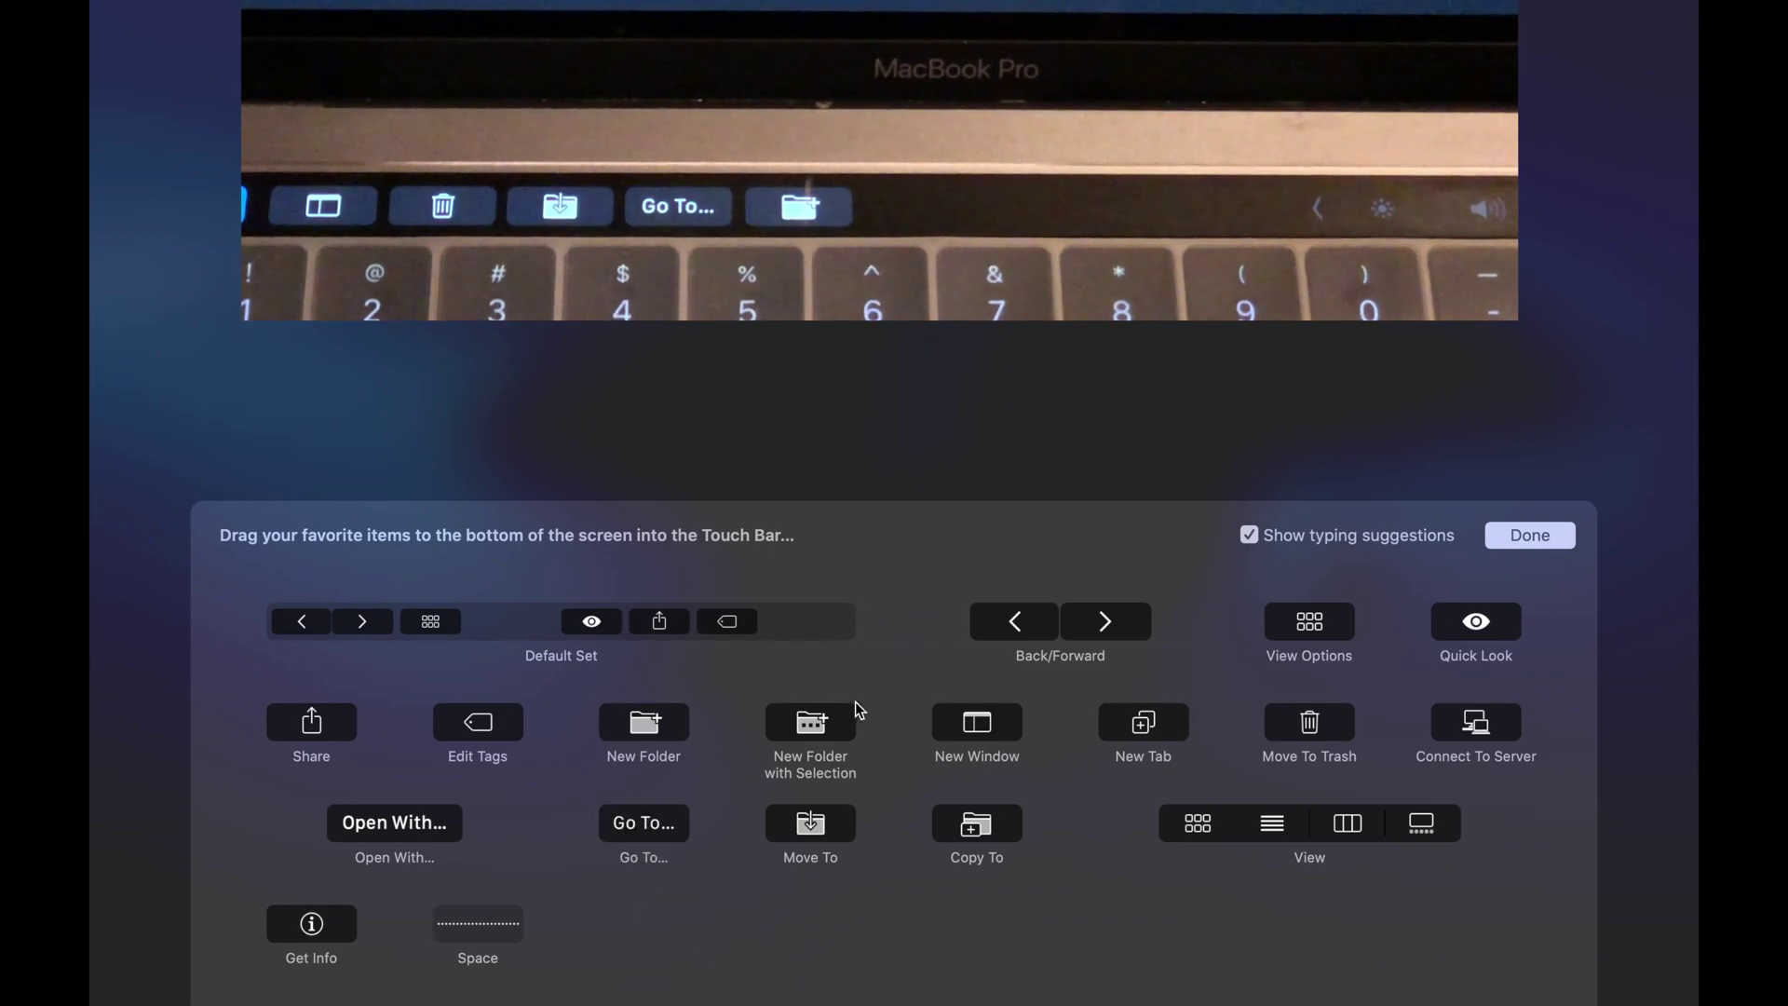
left_click_drag(943, 722, 976, 736)
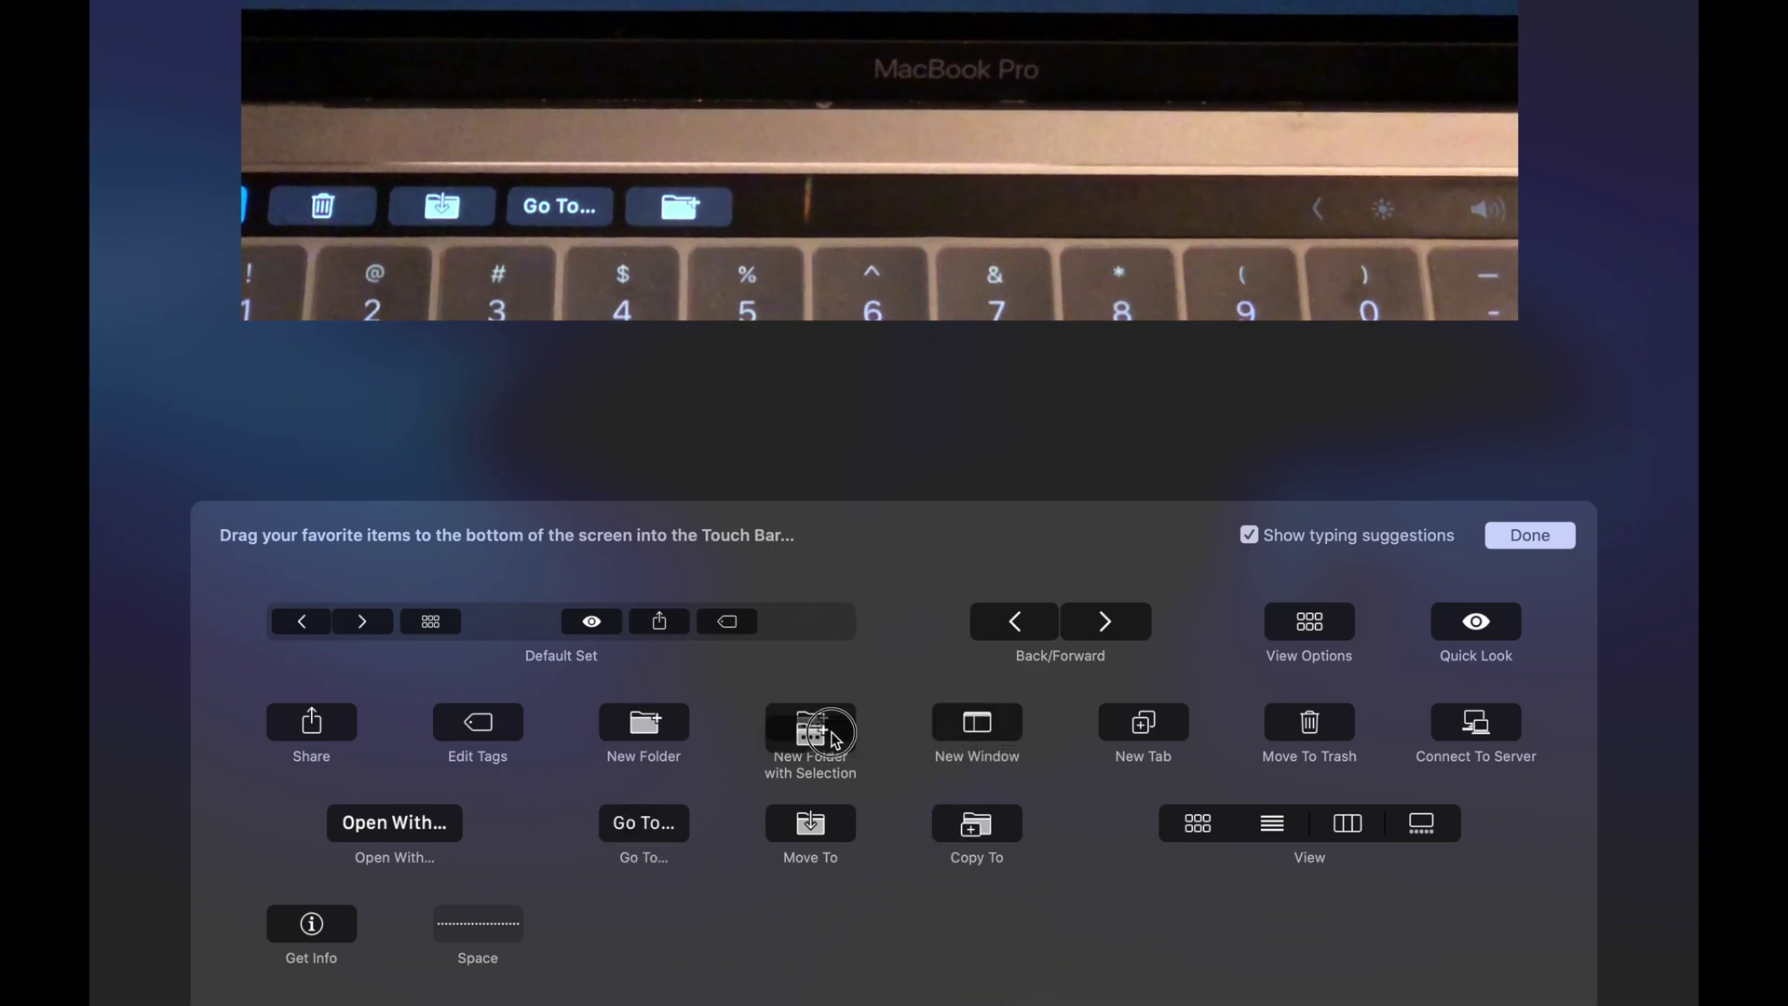
Step: Add New Folder with Selection, Connect To Server and Quick Look; try Get Info, then remove it
left_click_drag(811, 725, 798, 1005)
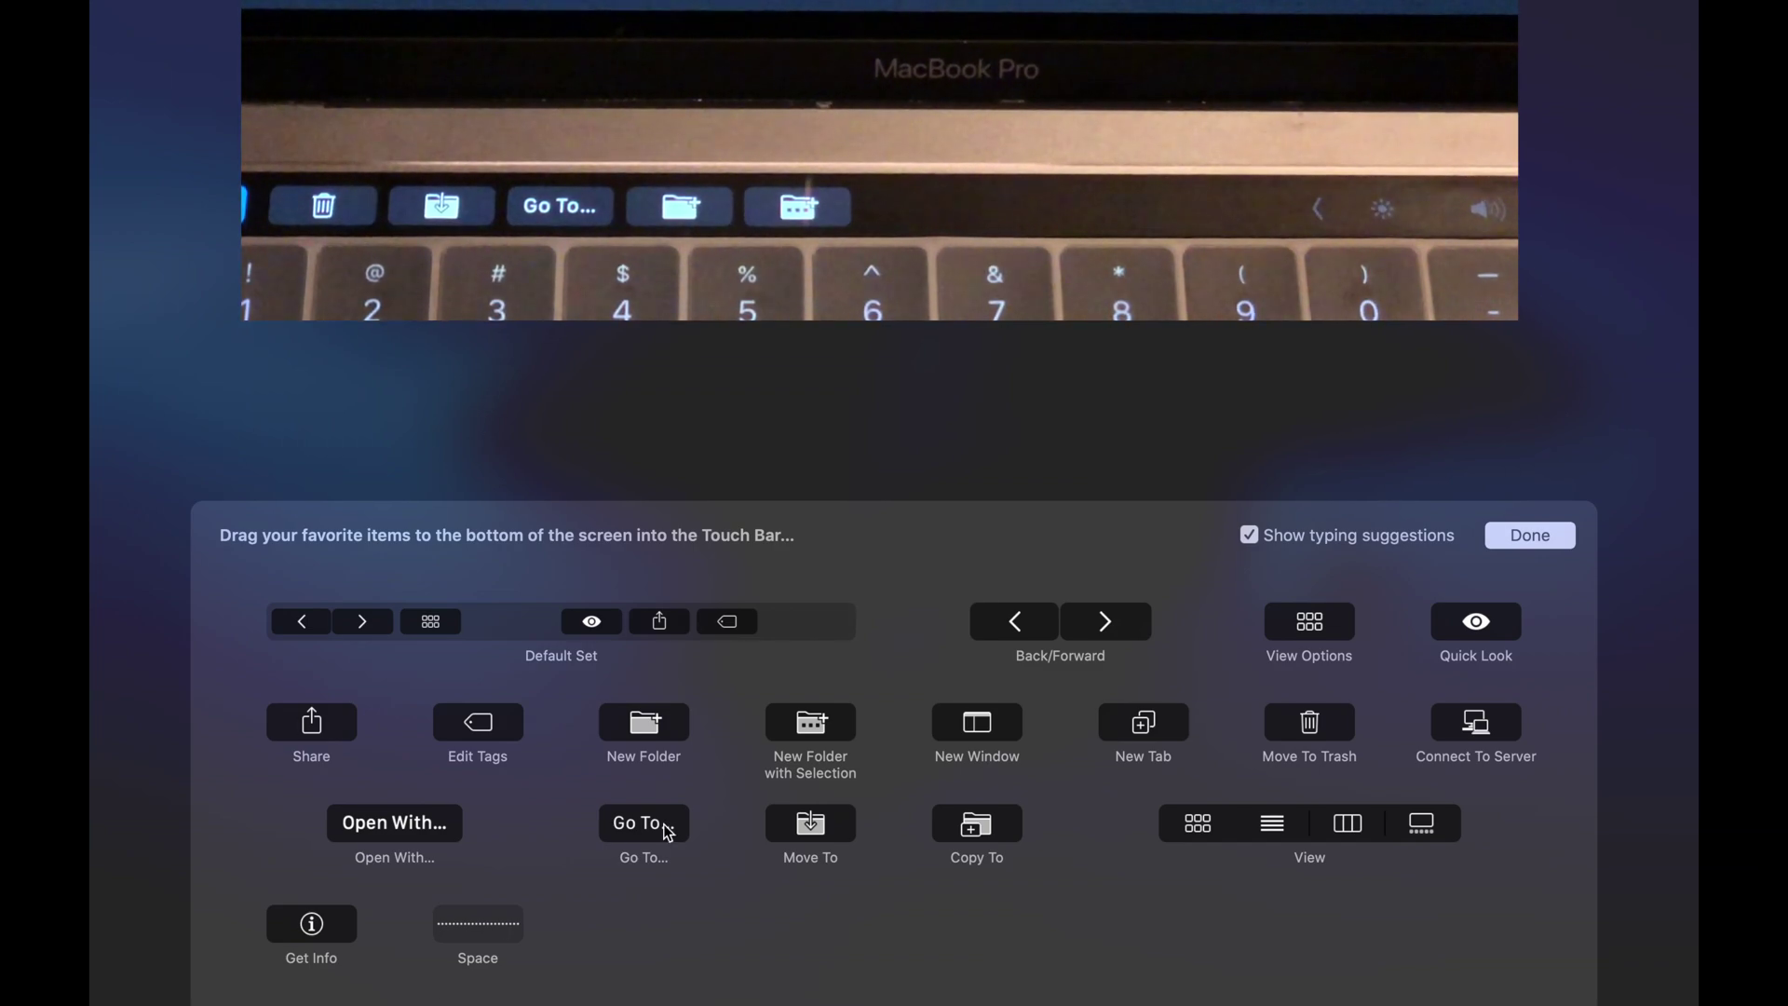
left_click_drag(1477, 725, 1034, 1005)
left_click_drag(1477, 621, 1034, 1005)
left_click_drag(312, 722, 1147, 1005)
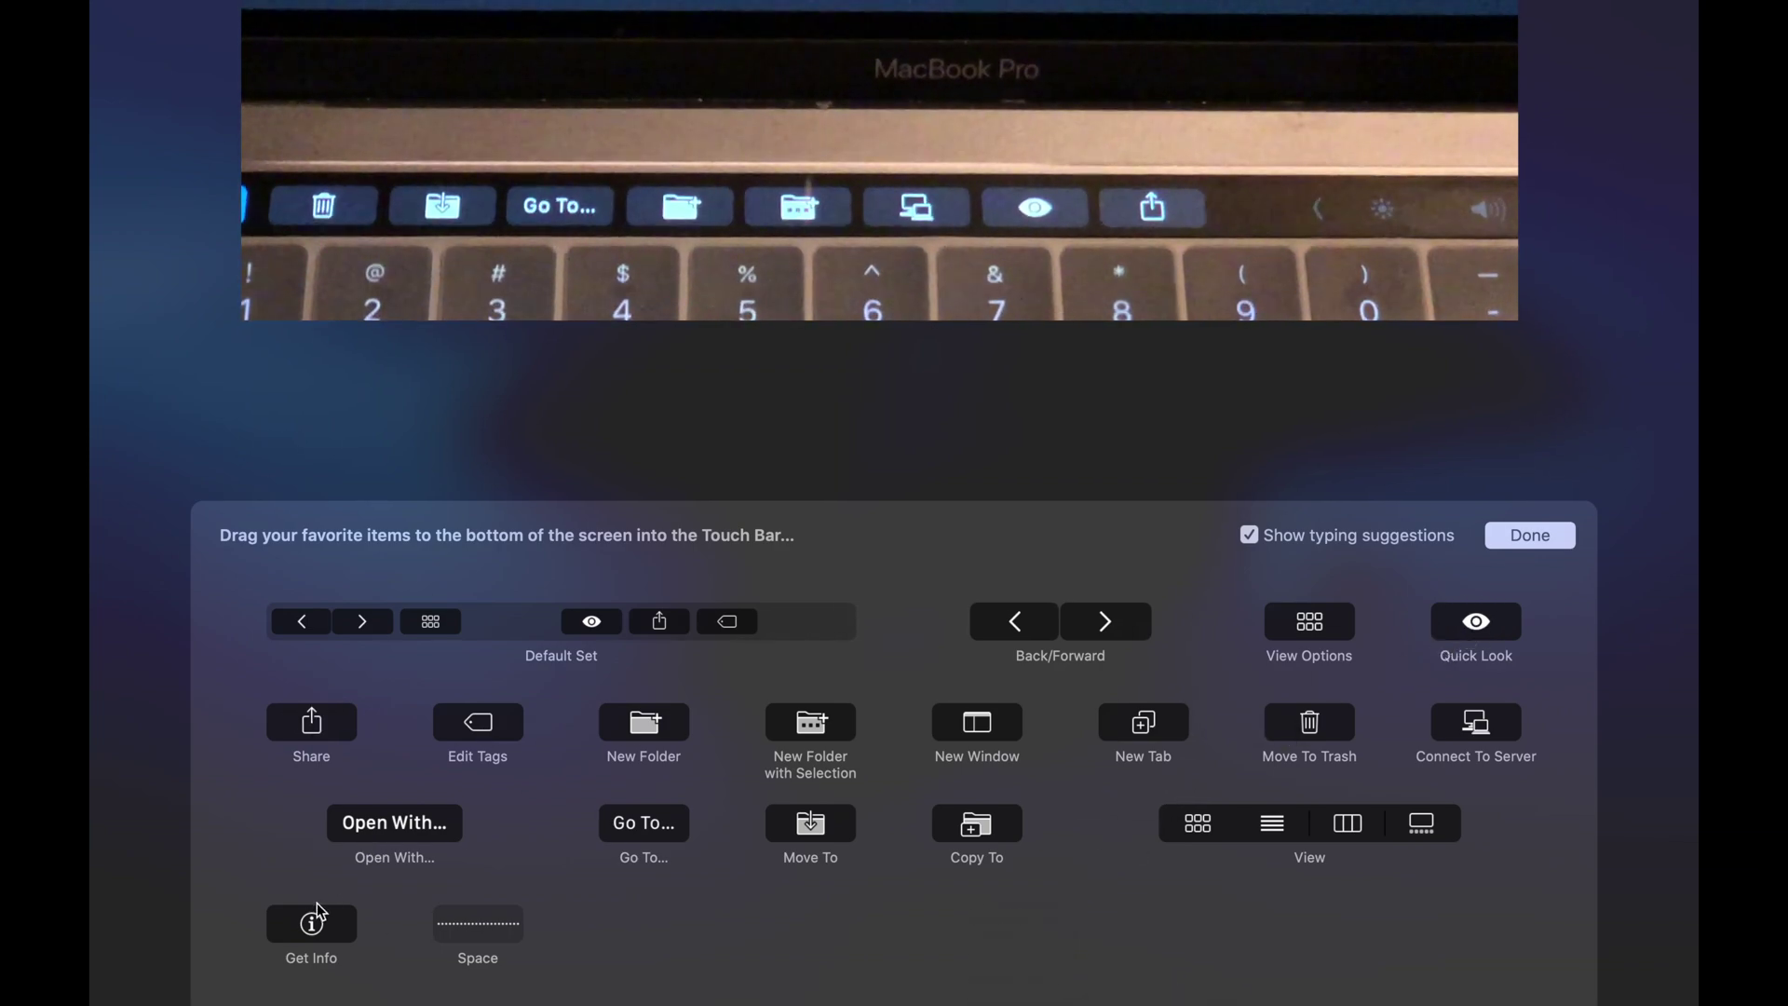
left_click_drag(311, 923, 849, 1005)
left_click_drag(1231, 1005, 707, 735)
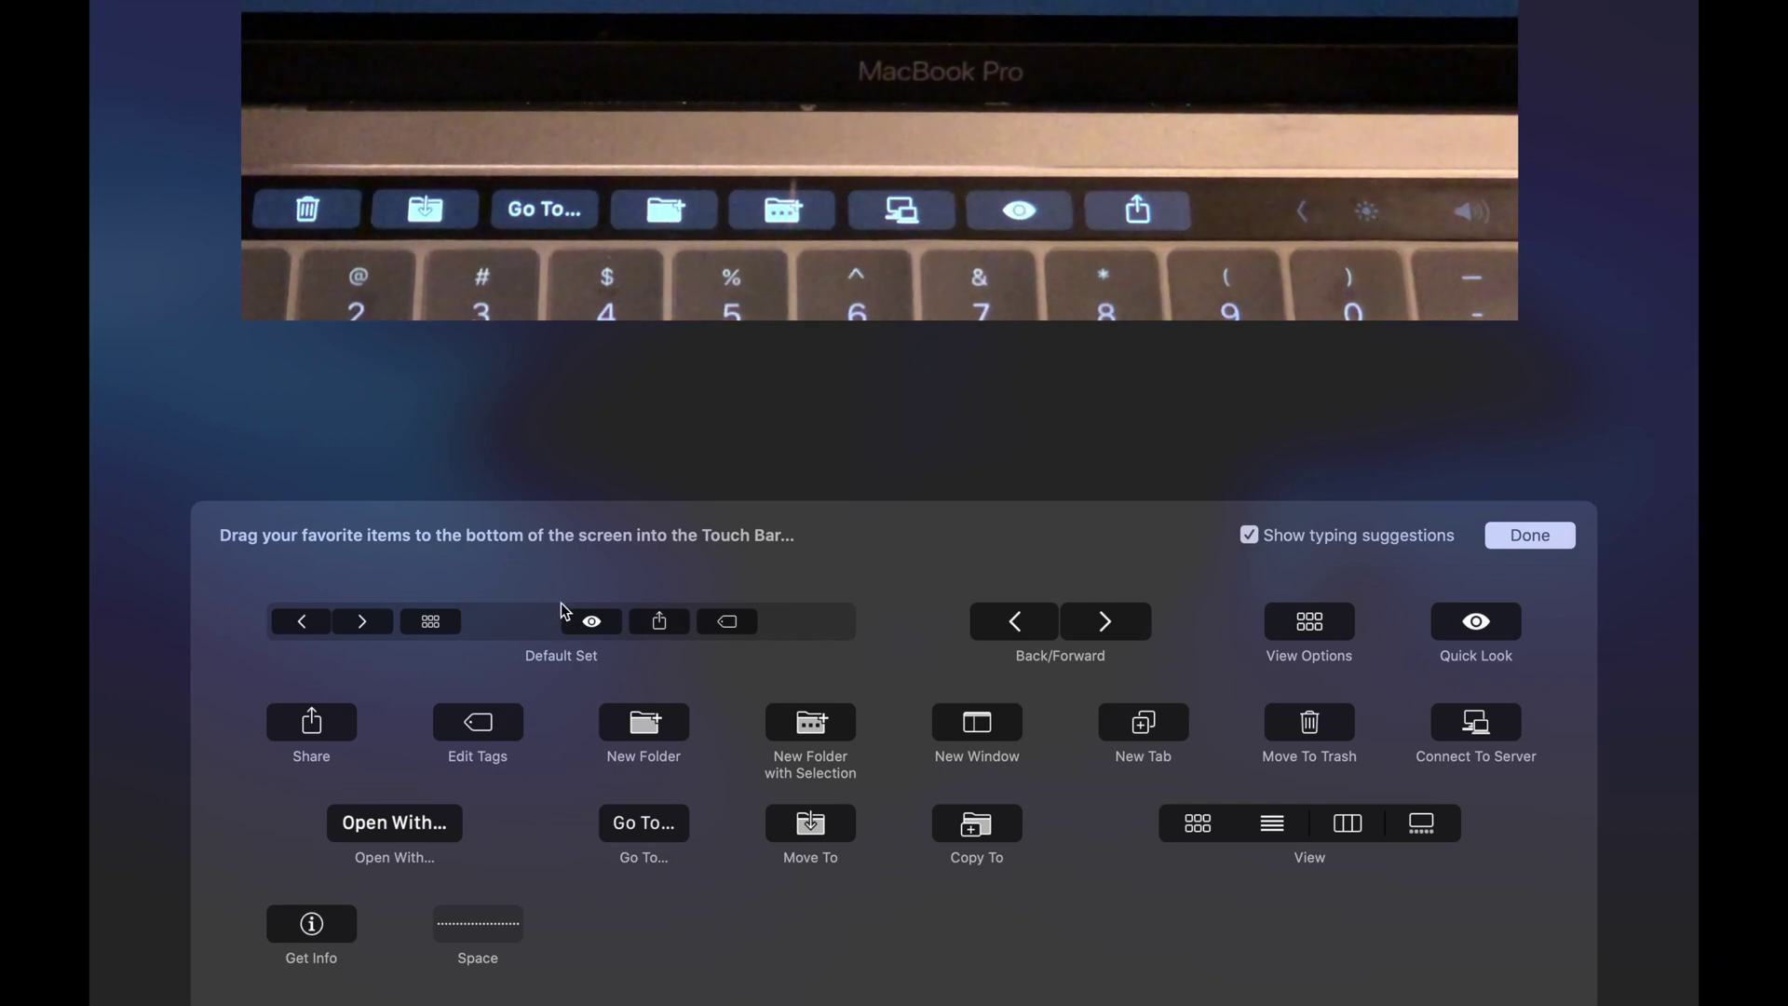
Step: Drag in the Default Set, then remove View Options, Back/Forward, Quick Look, Share and Edit Tags
left_click_drag(537, 621, 818, 1005)
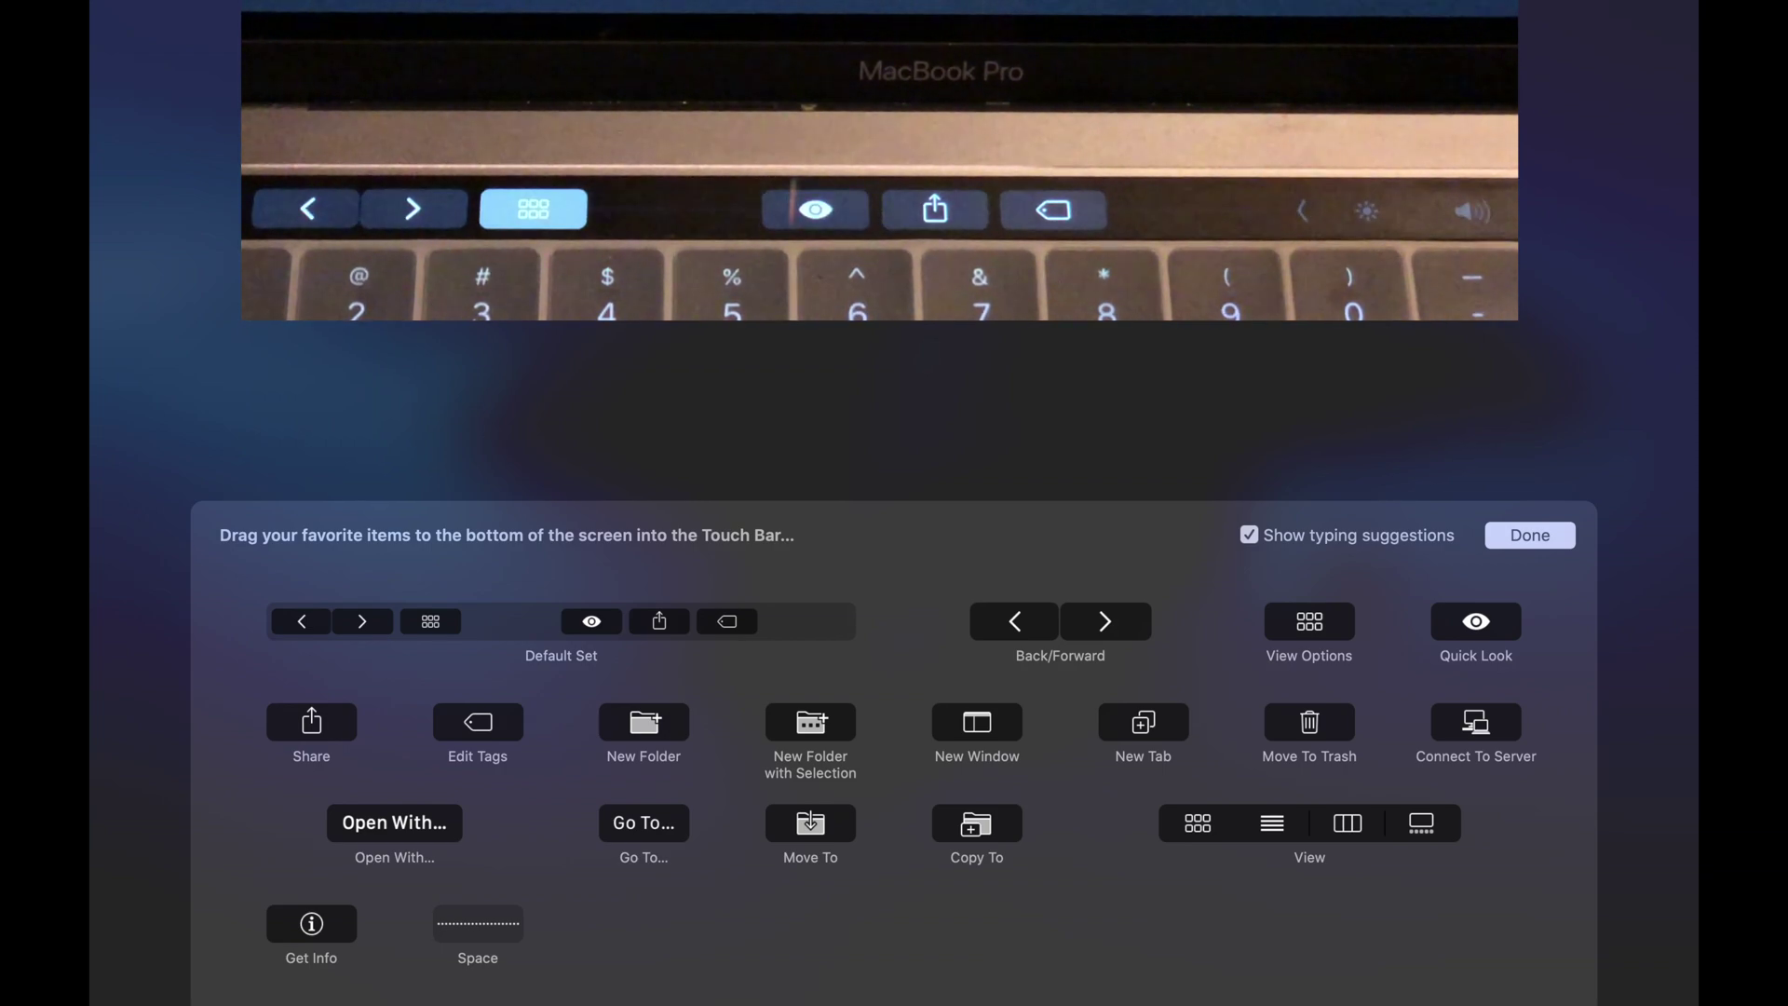
left_click_drag(508, 997, 543, 782)
left_click_drag(410, 1004, 449, 838)
left_click_drag(630, 775, 630, 775)
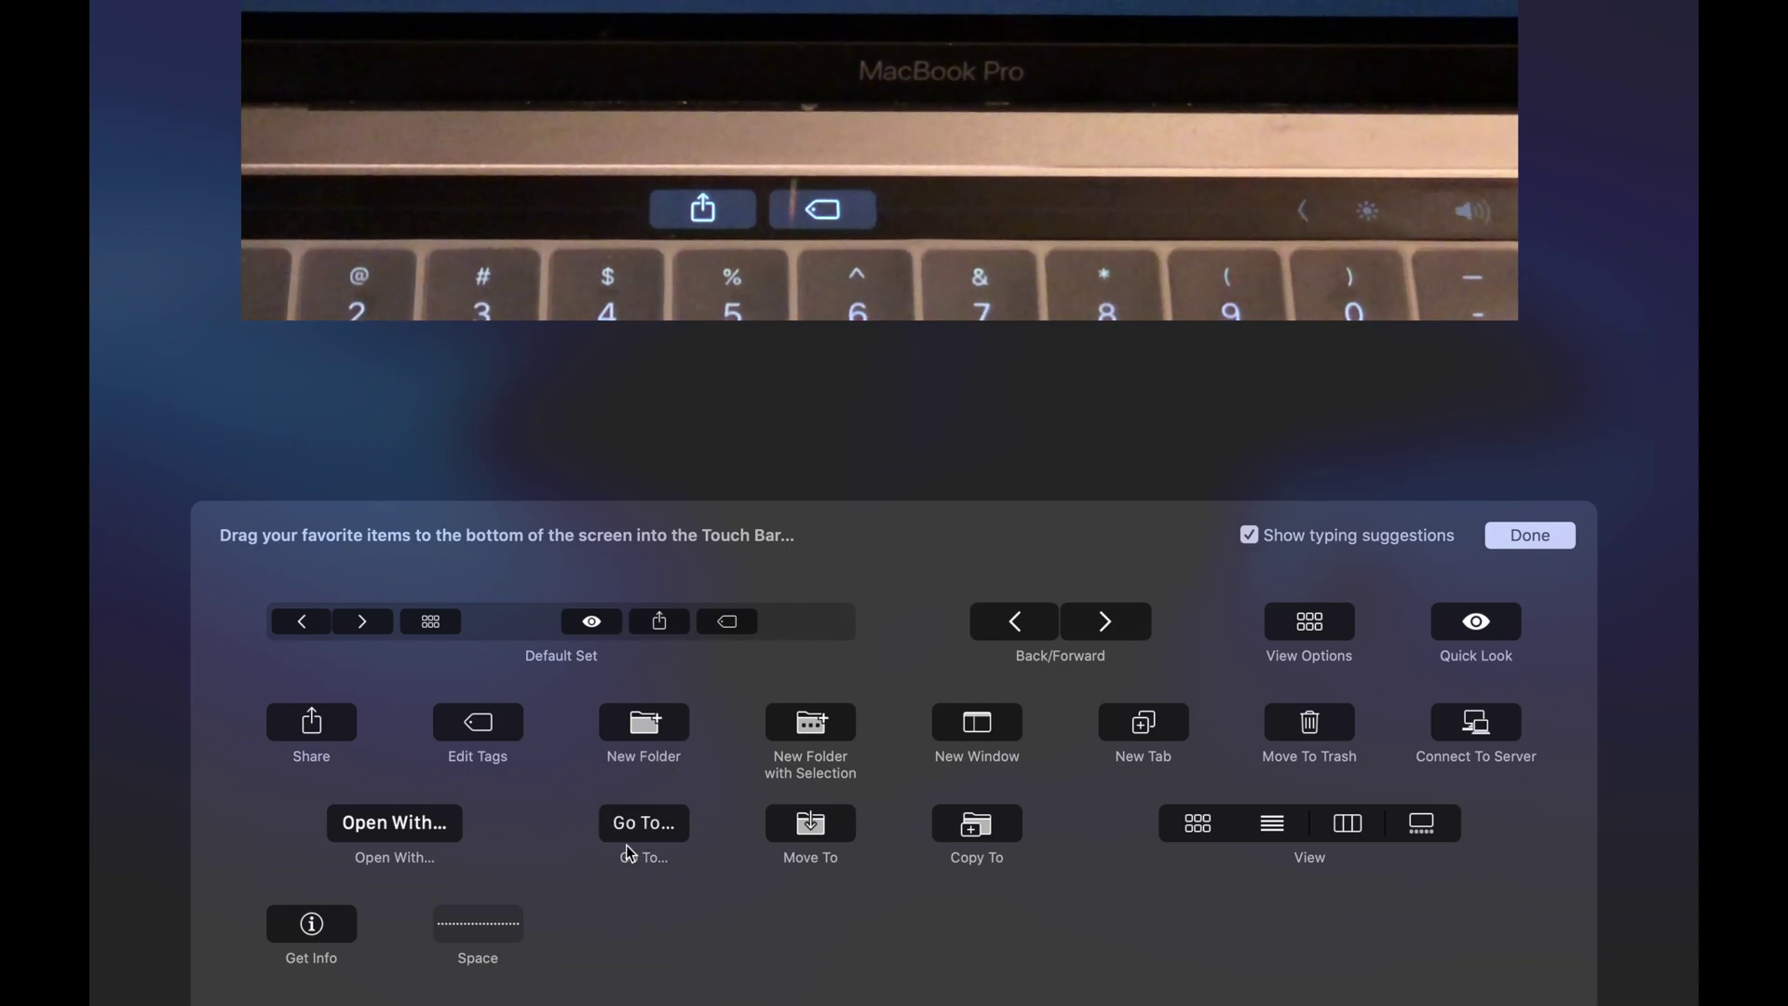
left_click_drag(671, 1001, 702, 770)
left_click_drag(736, 1004, 735, 798)
left_click_drag(522, 931, 606, 798)
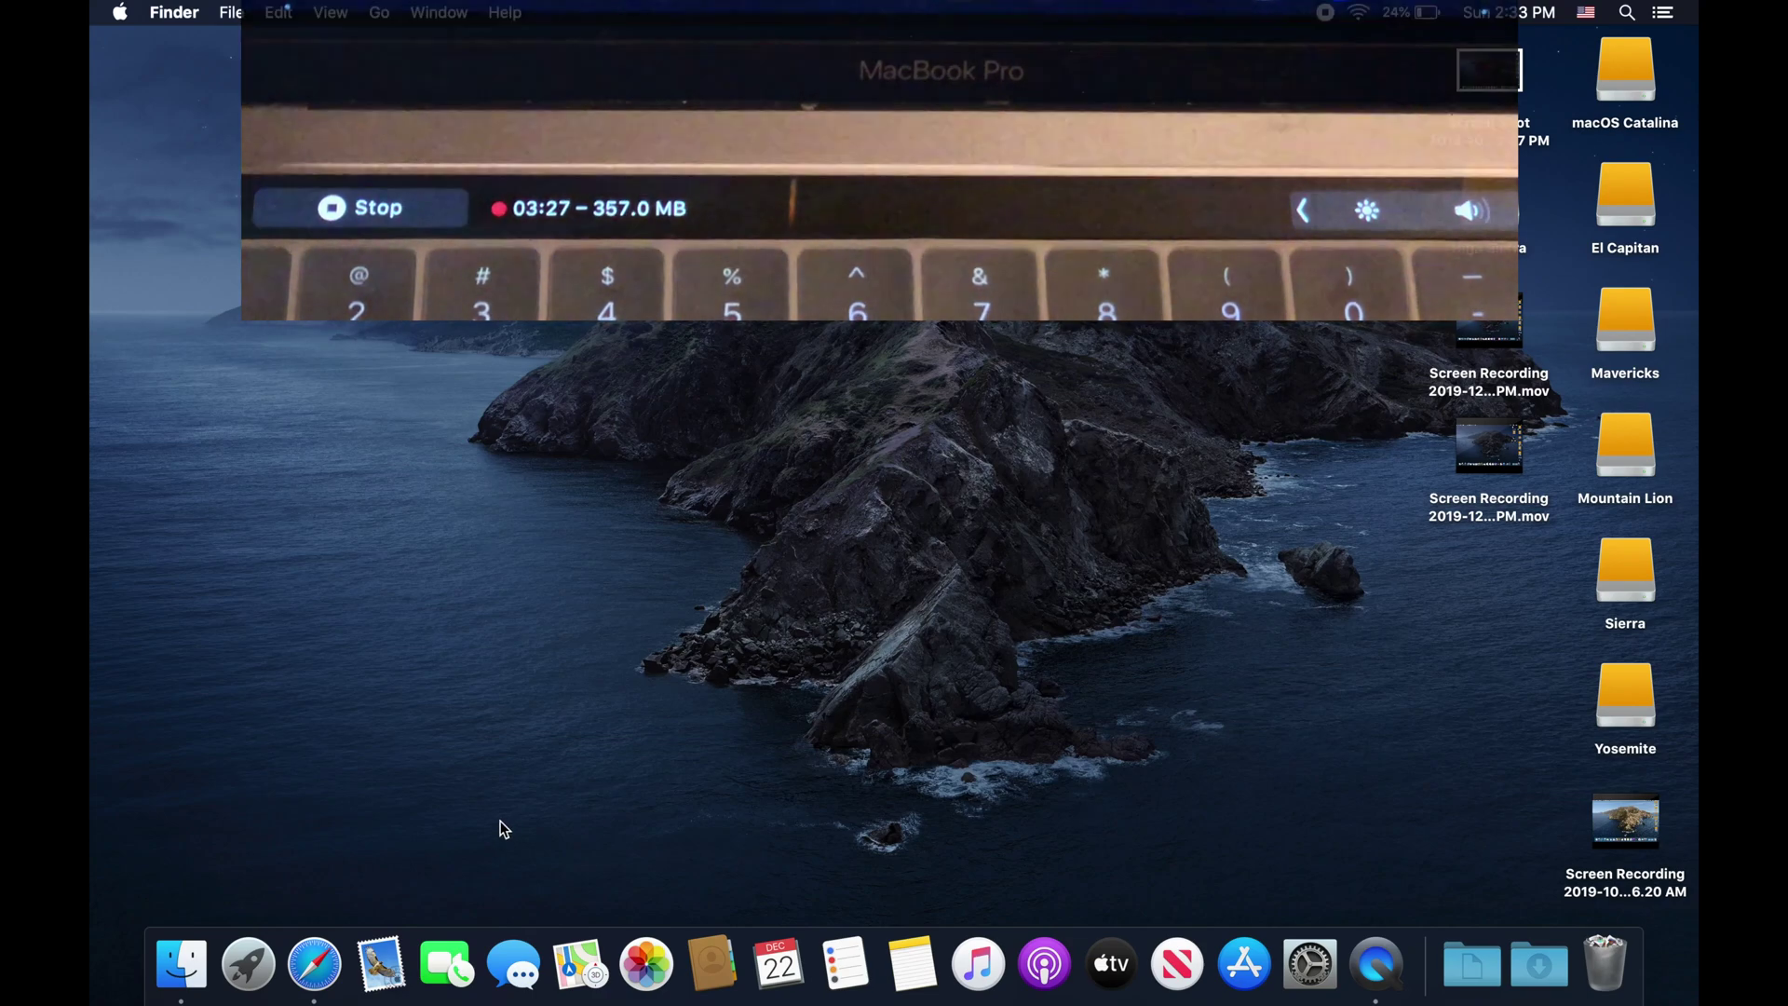
Step: Switch to Safari and add an Add Bookmark button after the search field in its Touch Bar
left_click(328, 985)
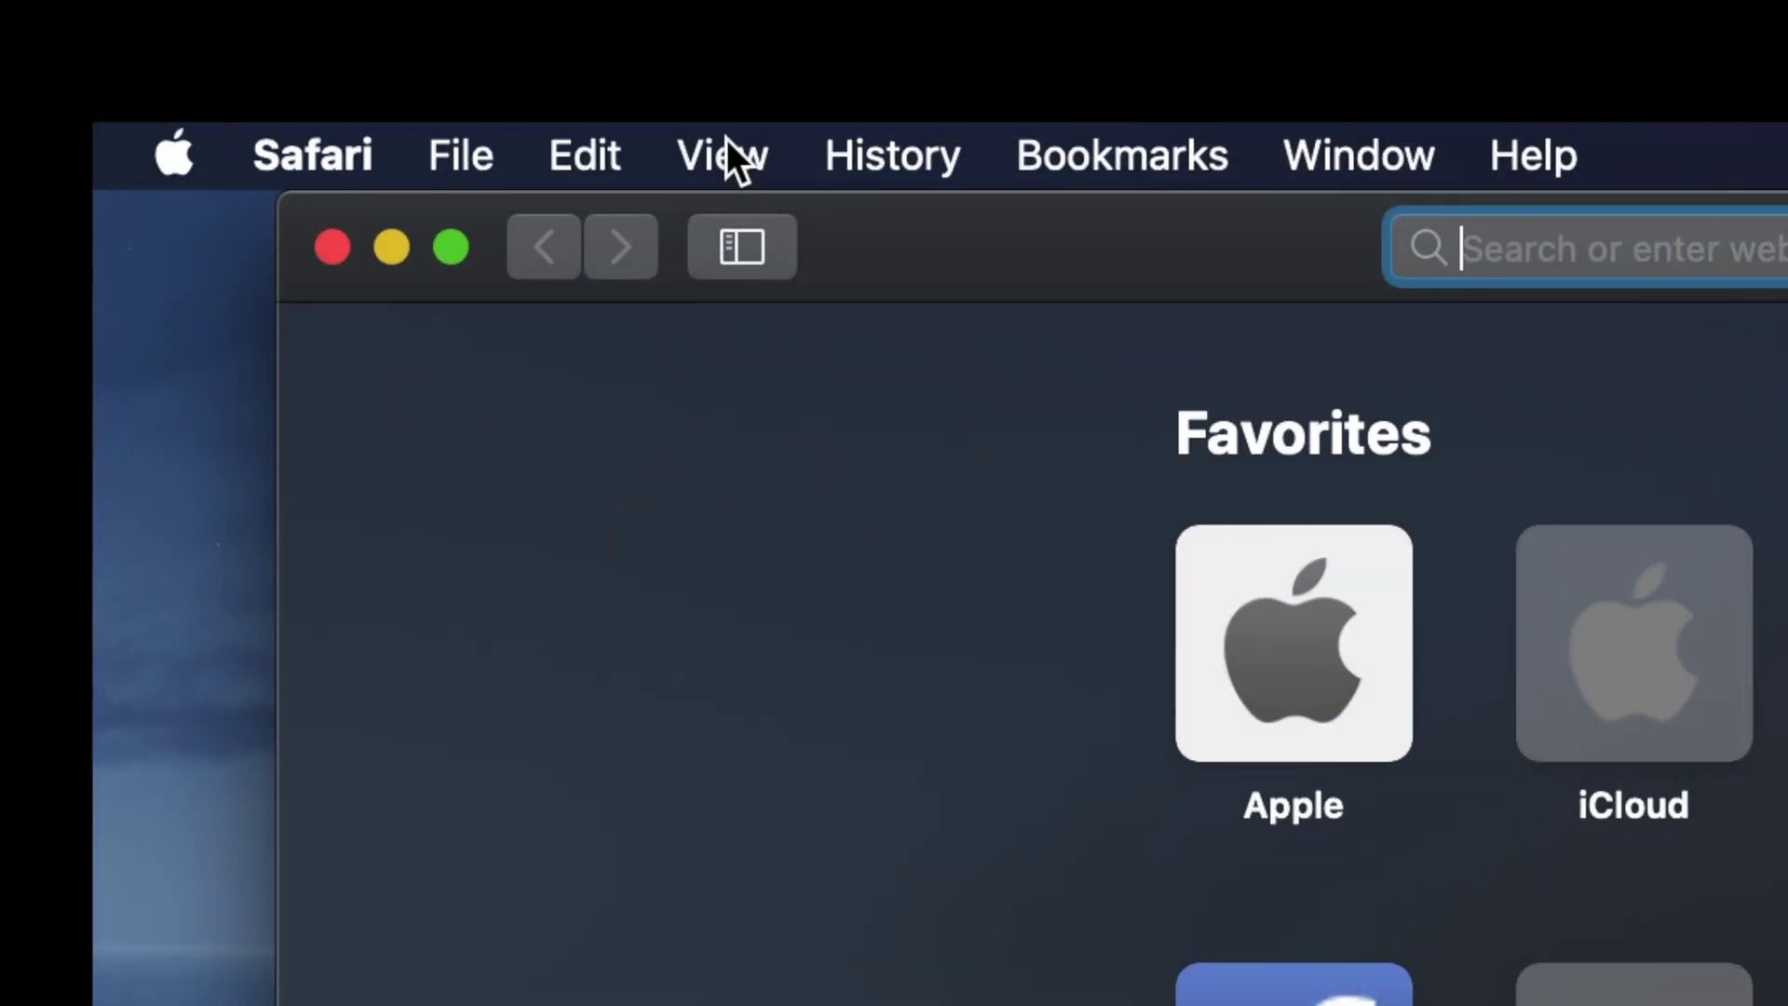
left_click(726, 138)
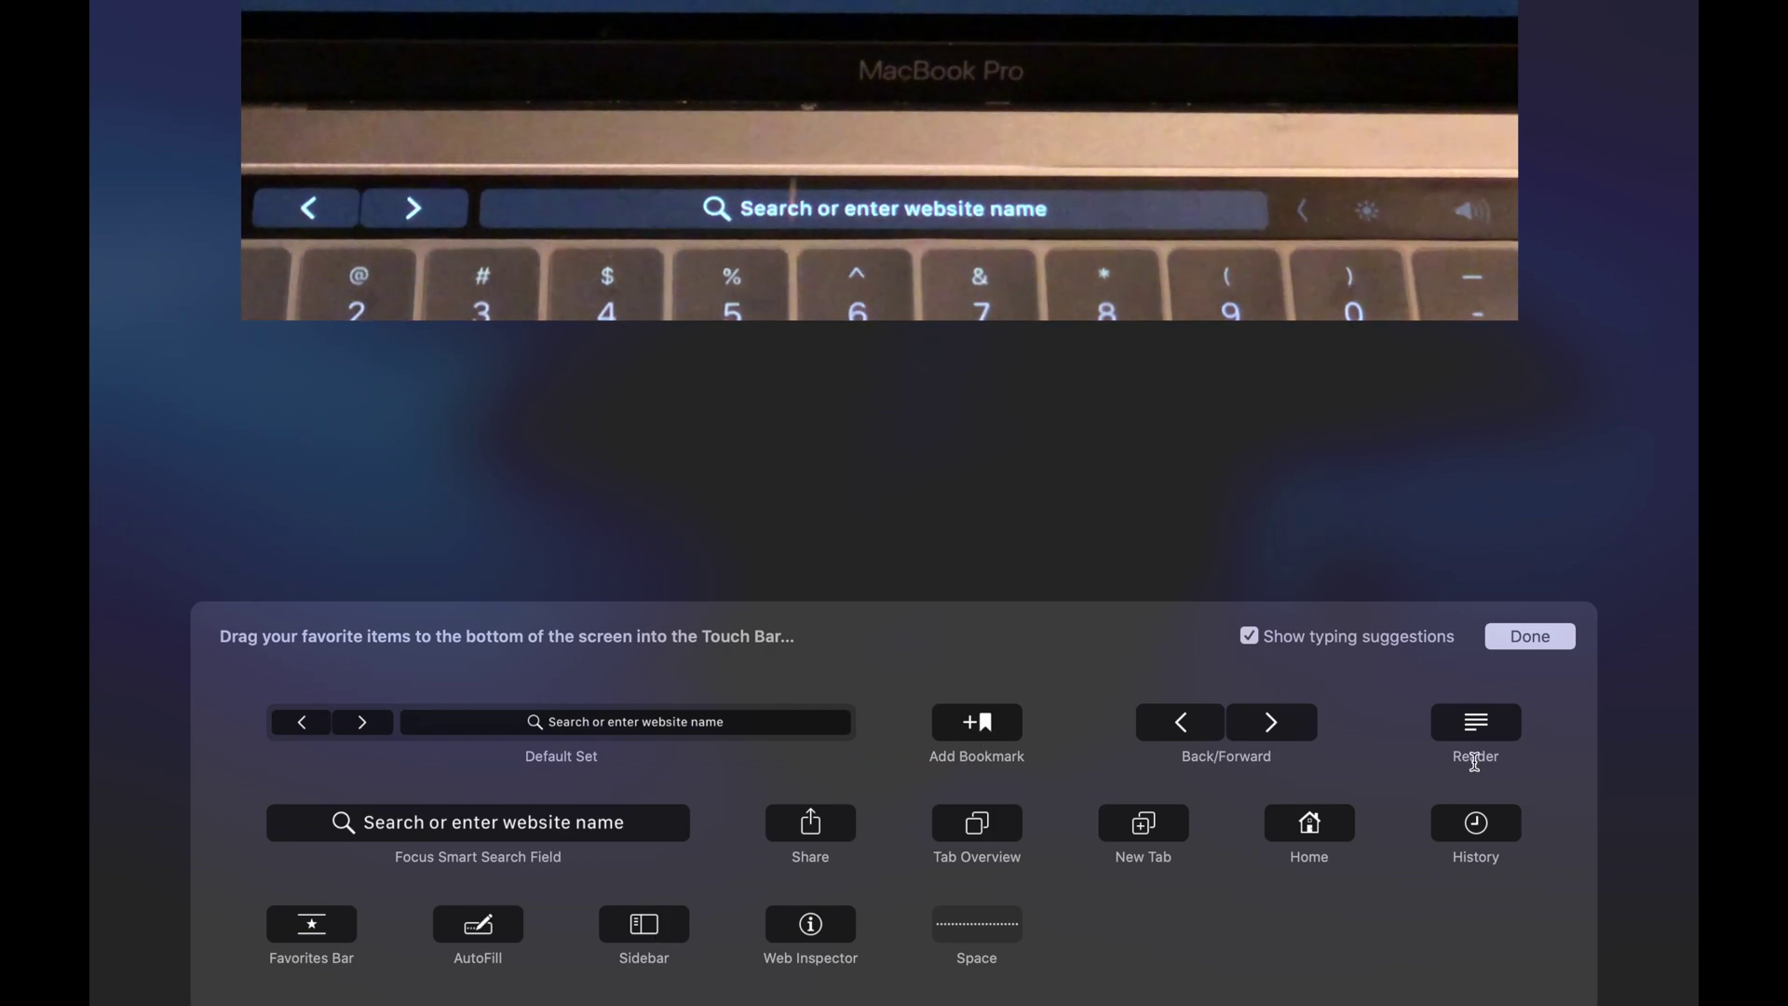
left_click_drag(994, 740, 988, 1004)
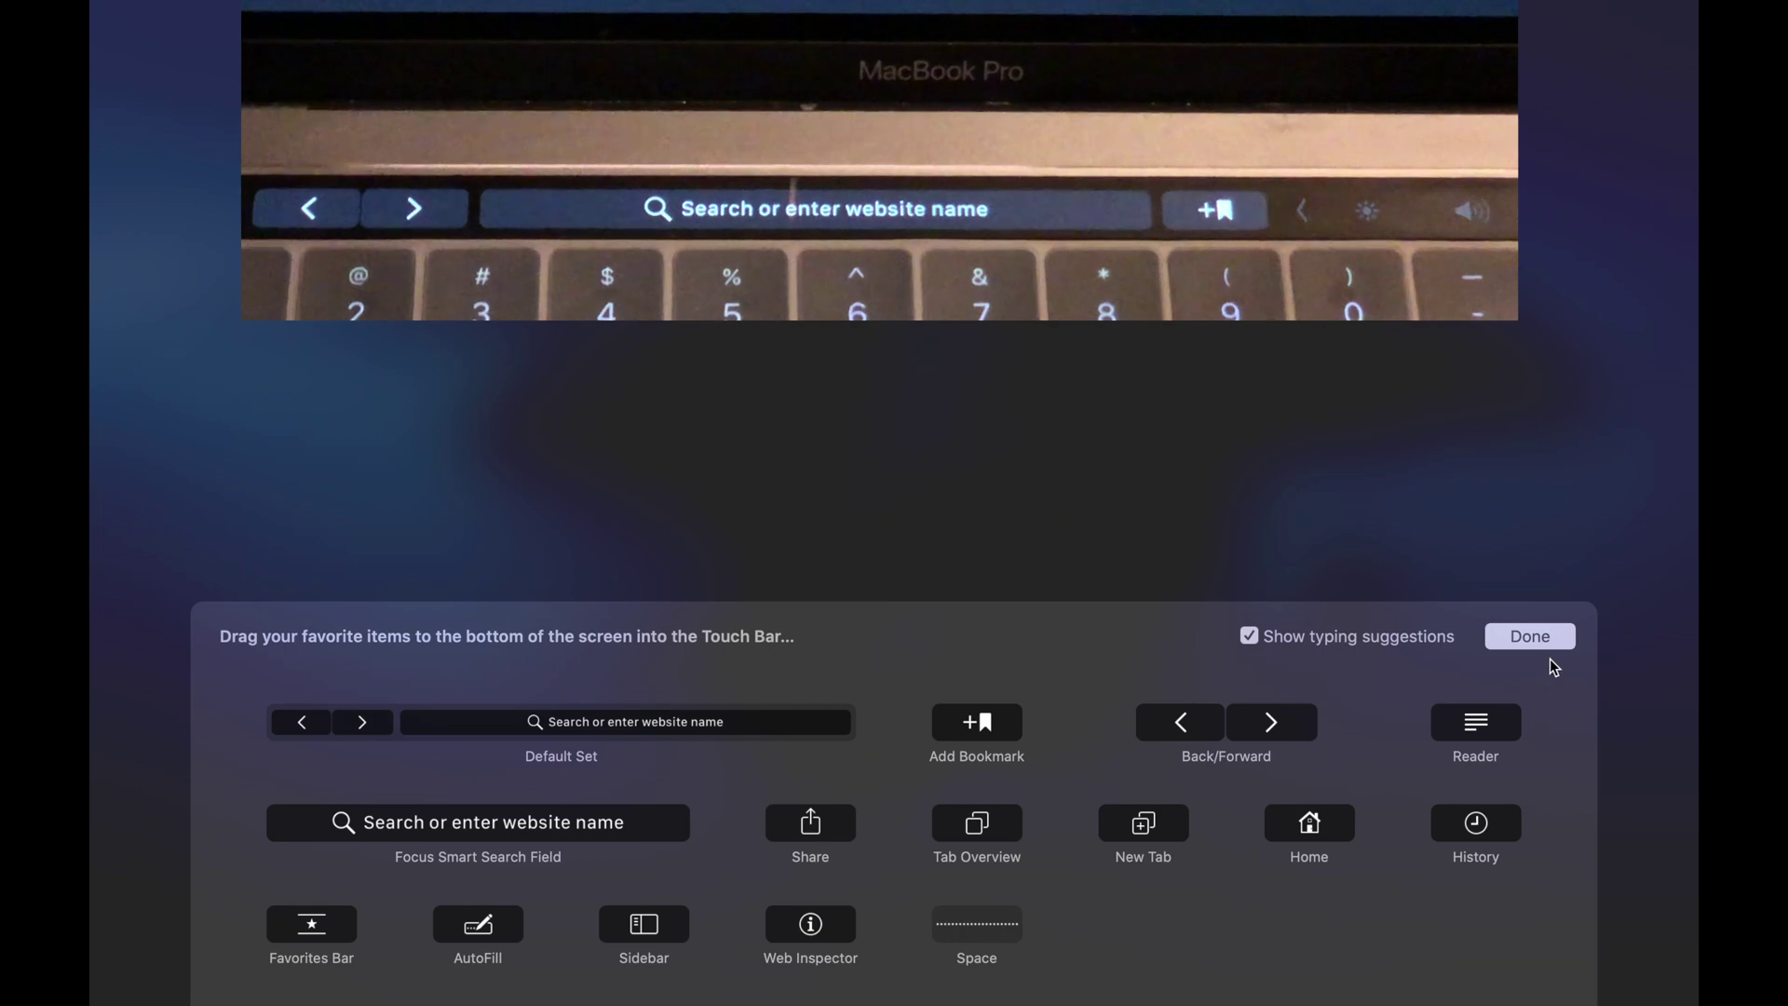
left_click(1572, 639)
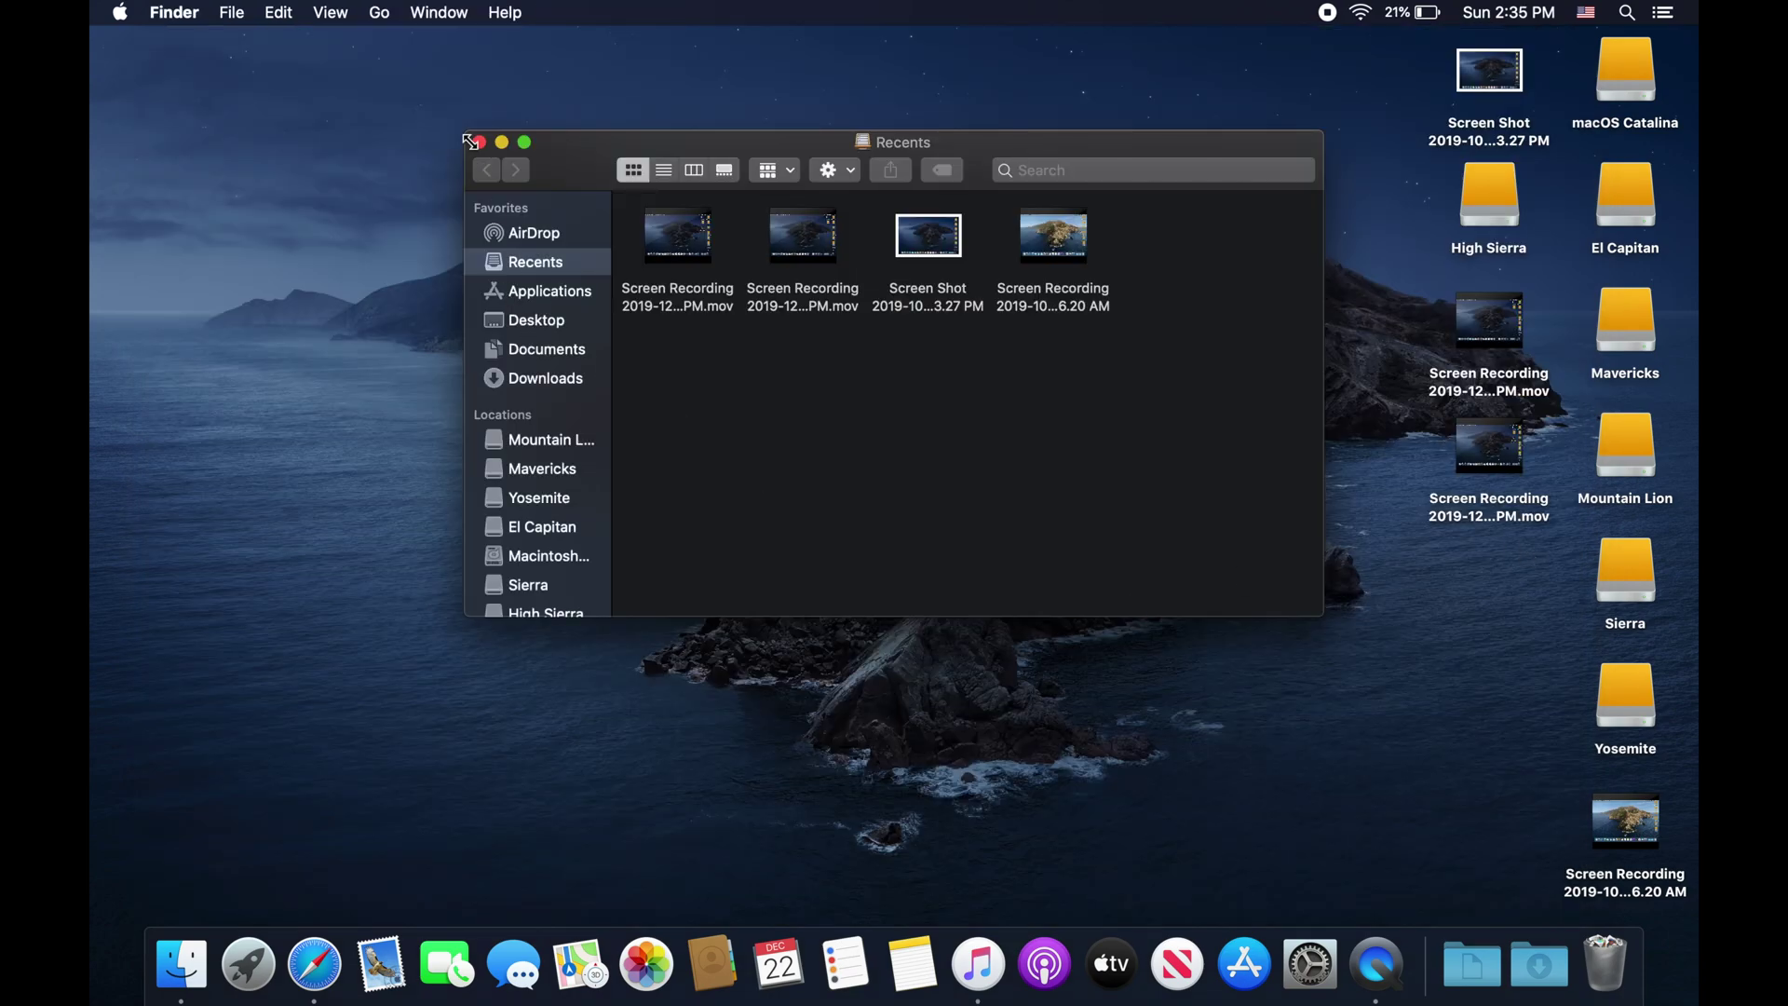
Step: Close the Finder window, open Music, confirm its View menu lacks Customize Touch Bar, then close Music's window
left_click(479, 145)
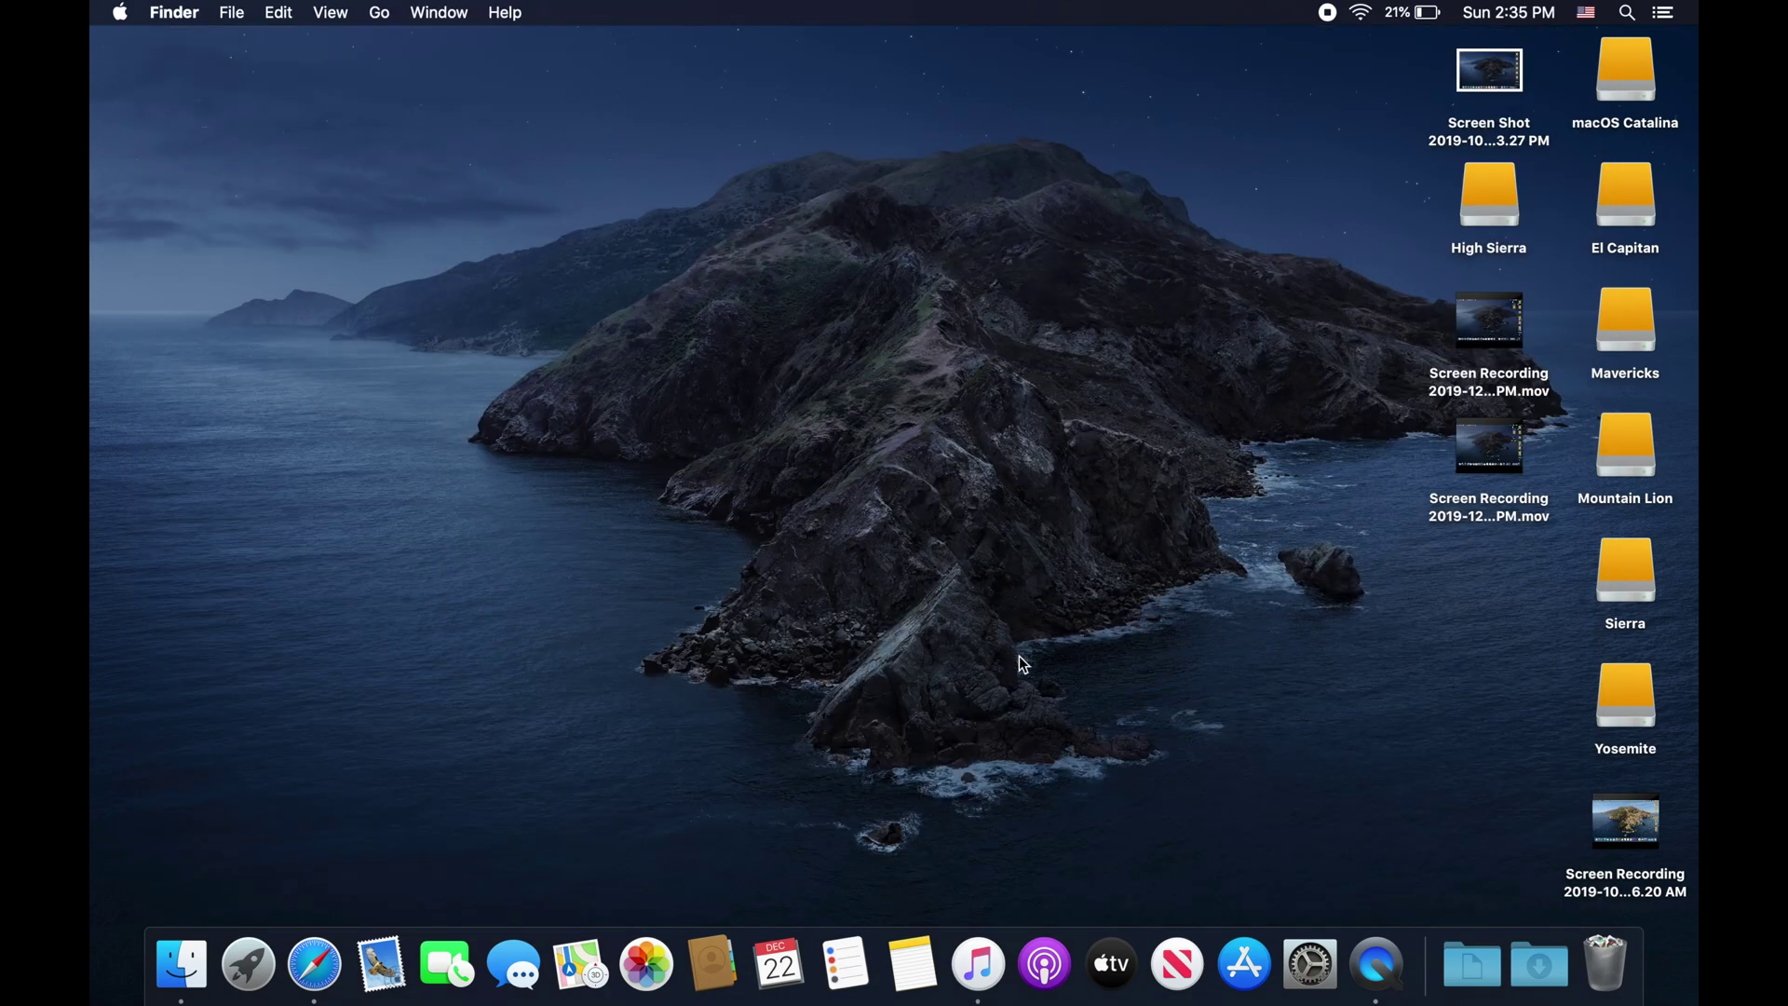
left_click(977, 955)
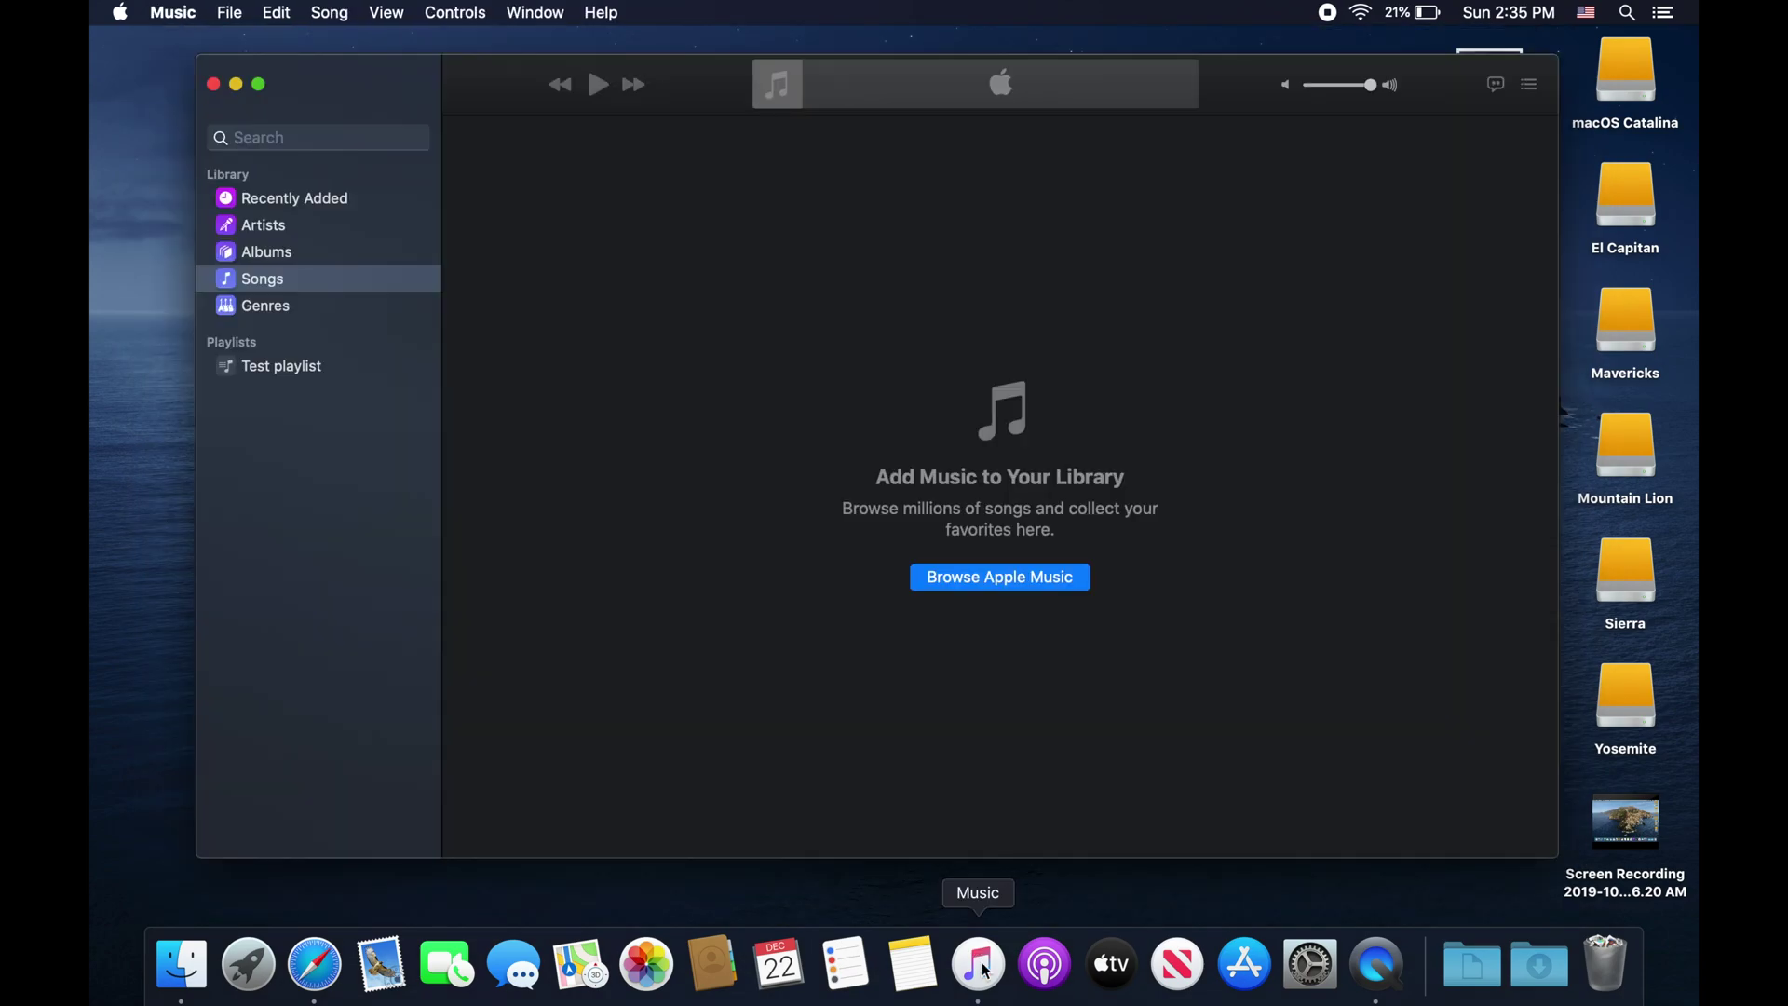
left_click(386, 13)
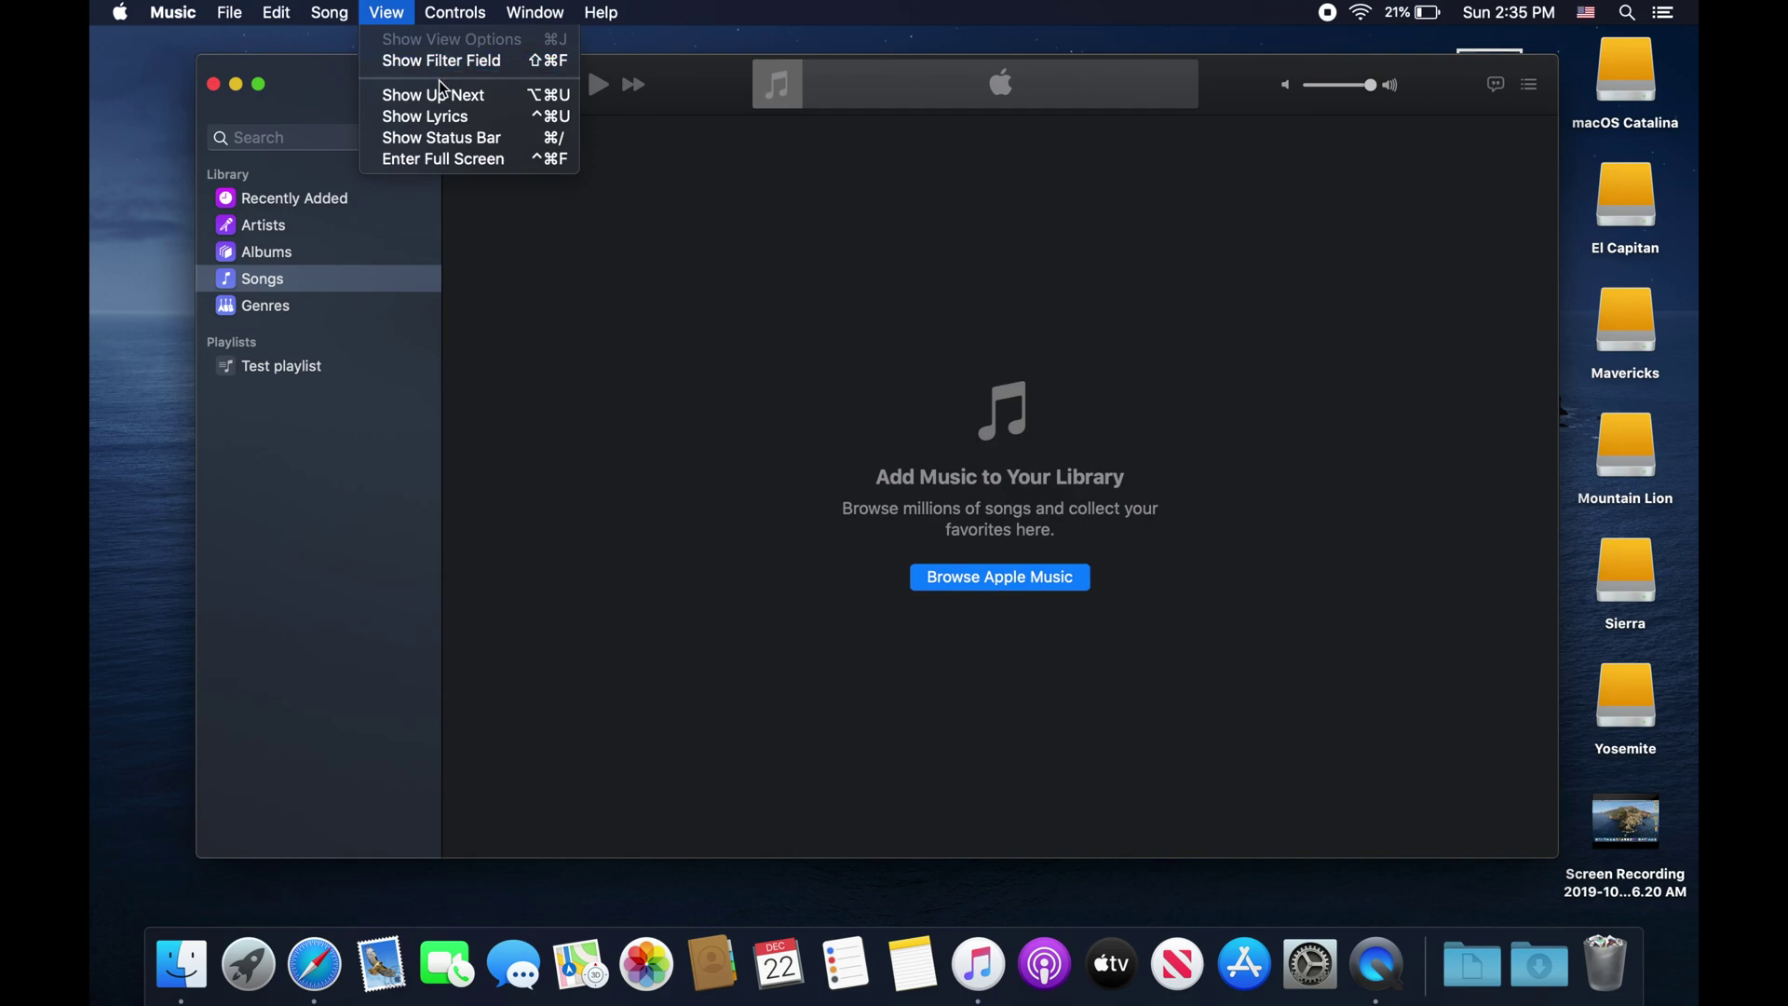
left_click(343, 97)
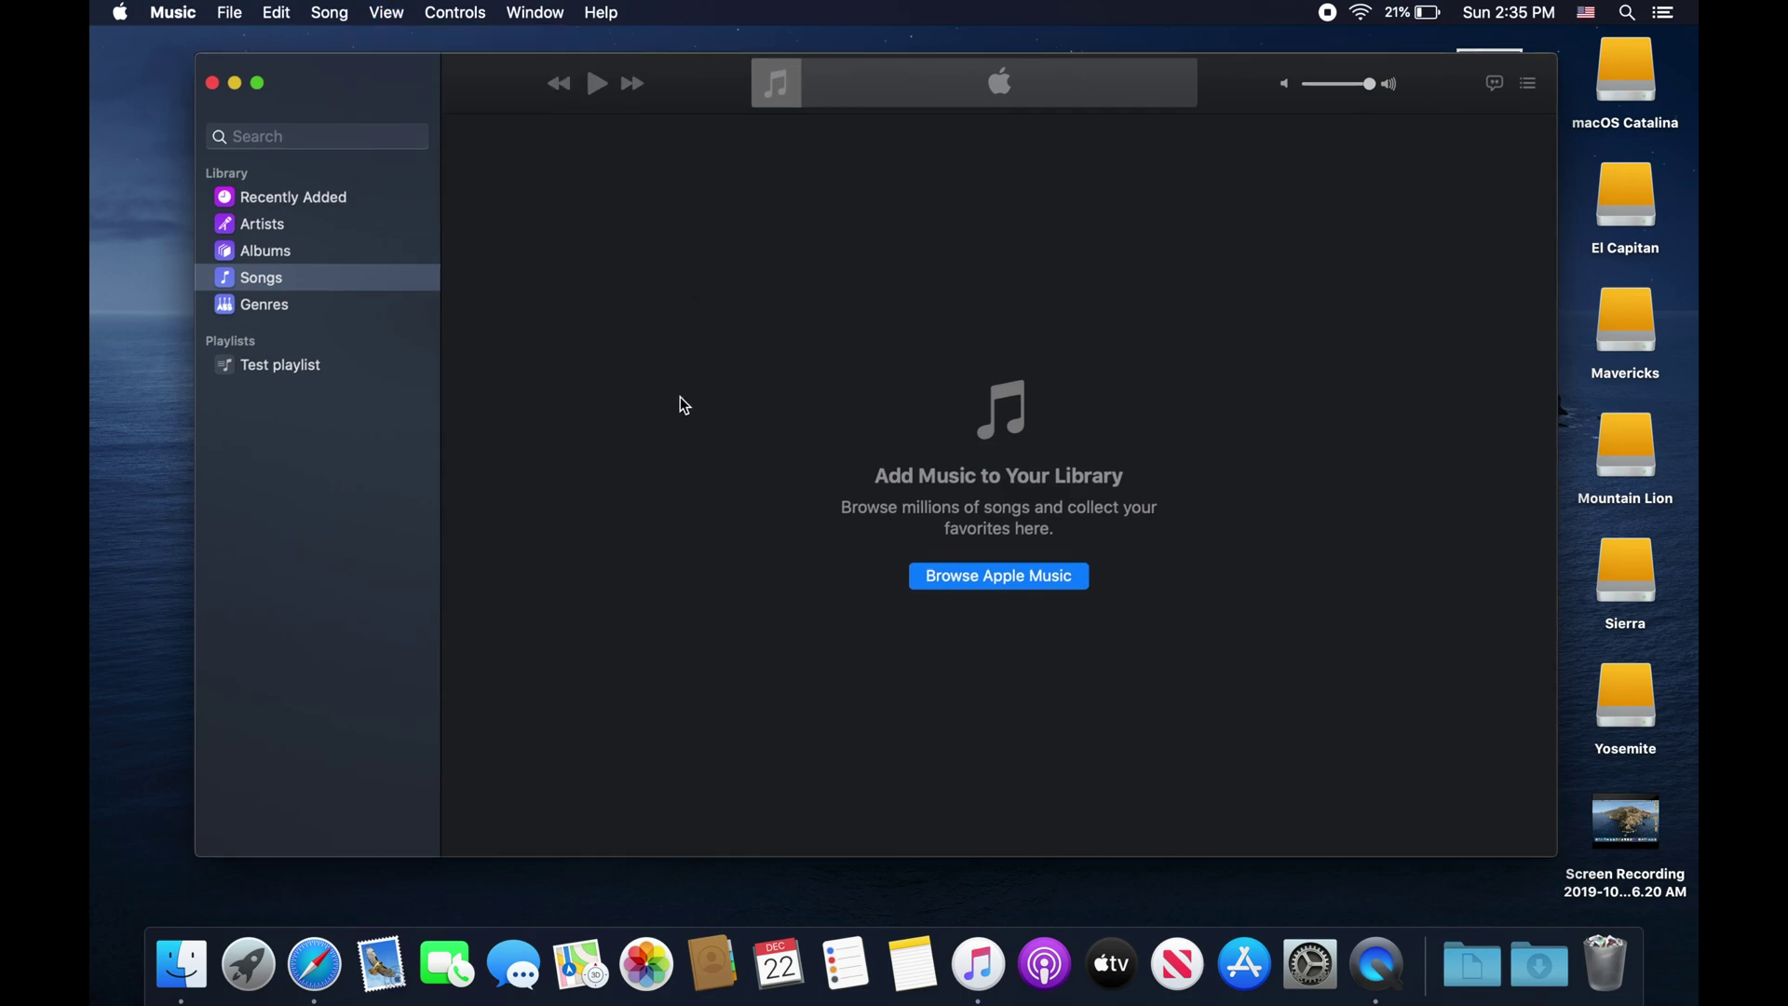
left_click(212, 82)
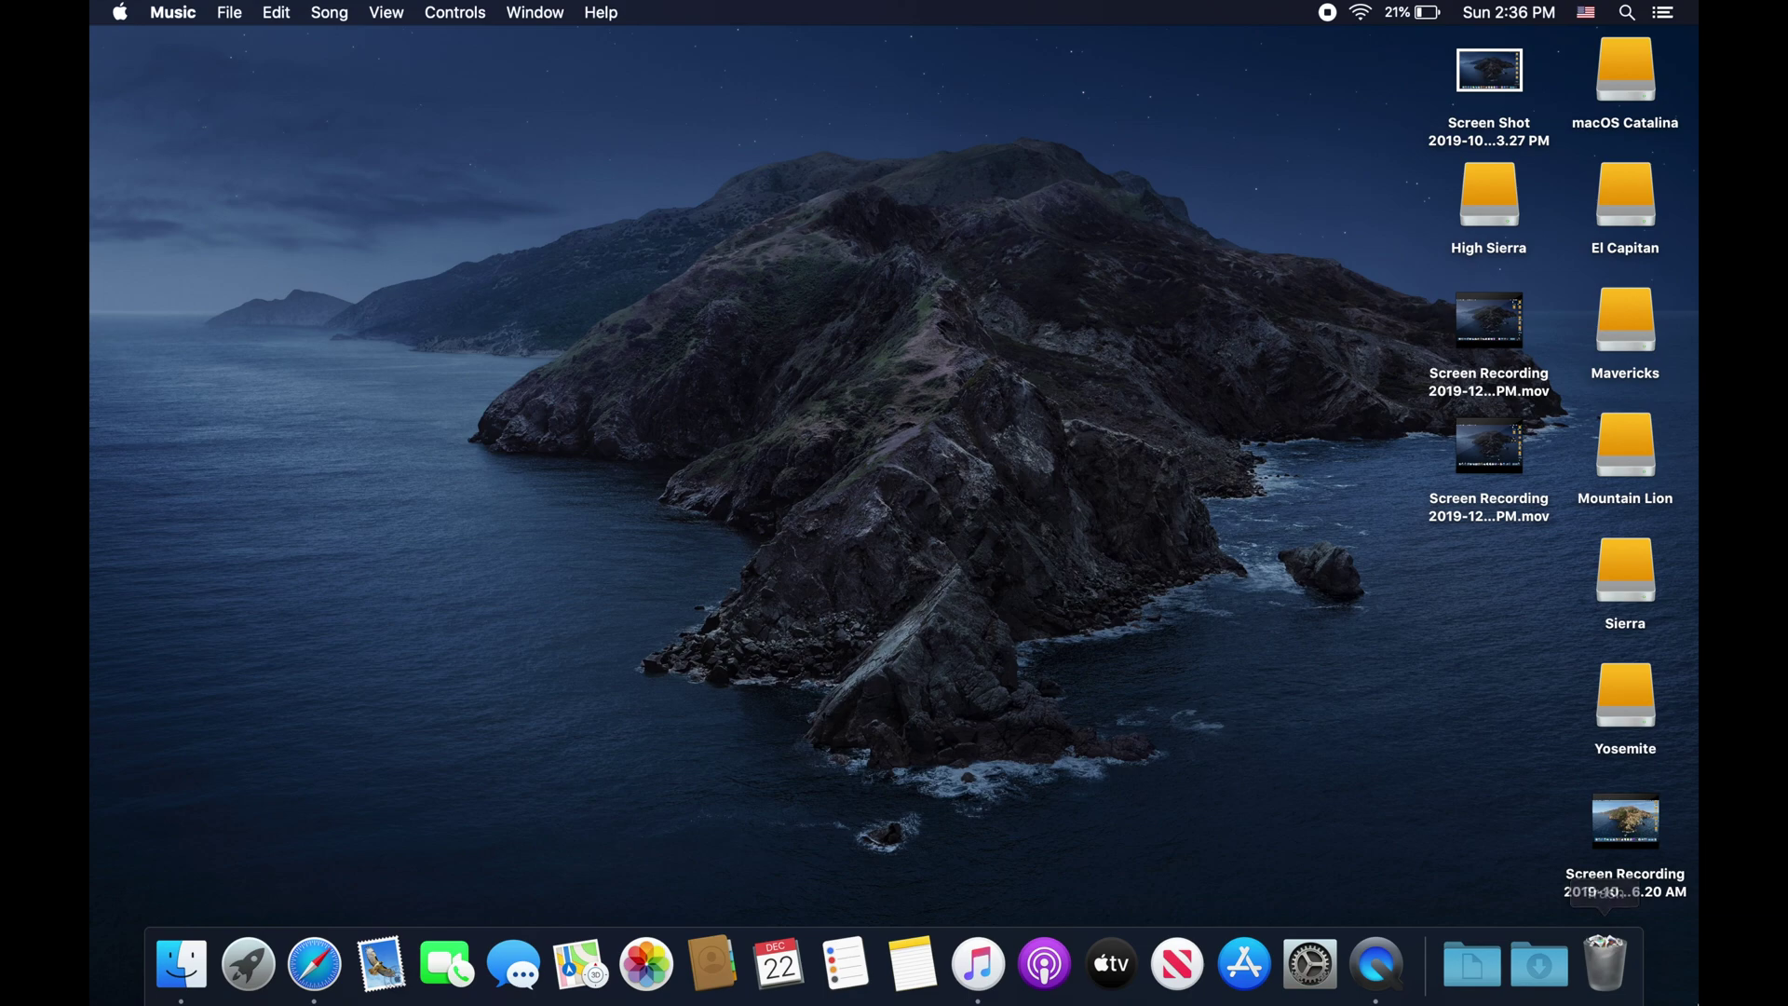
Step: Quit Music from its Dock icon's shortcut menu
right_click(999, 961)
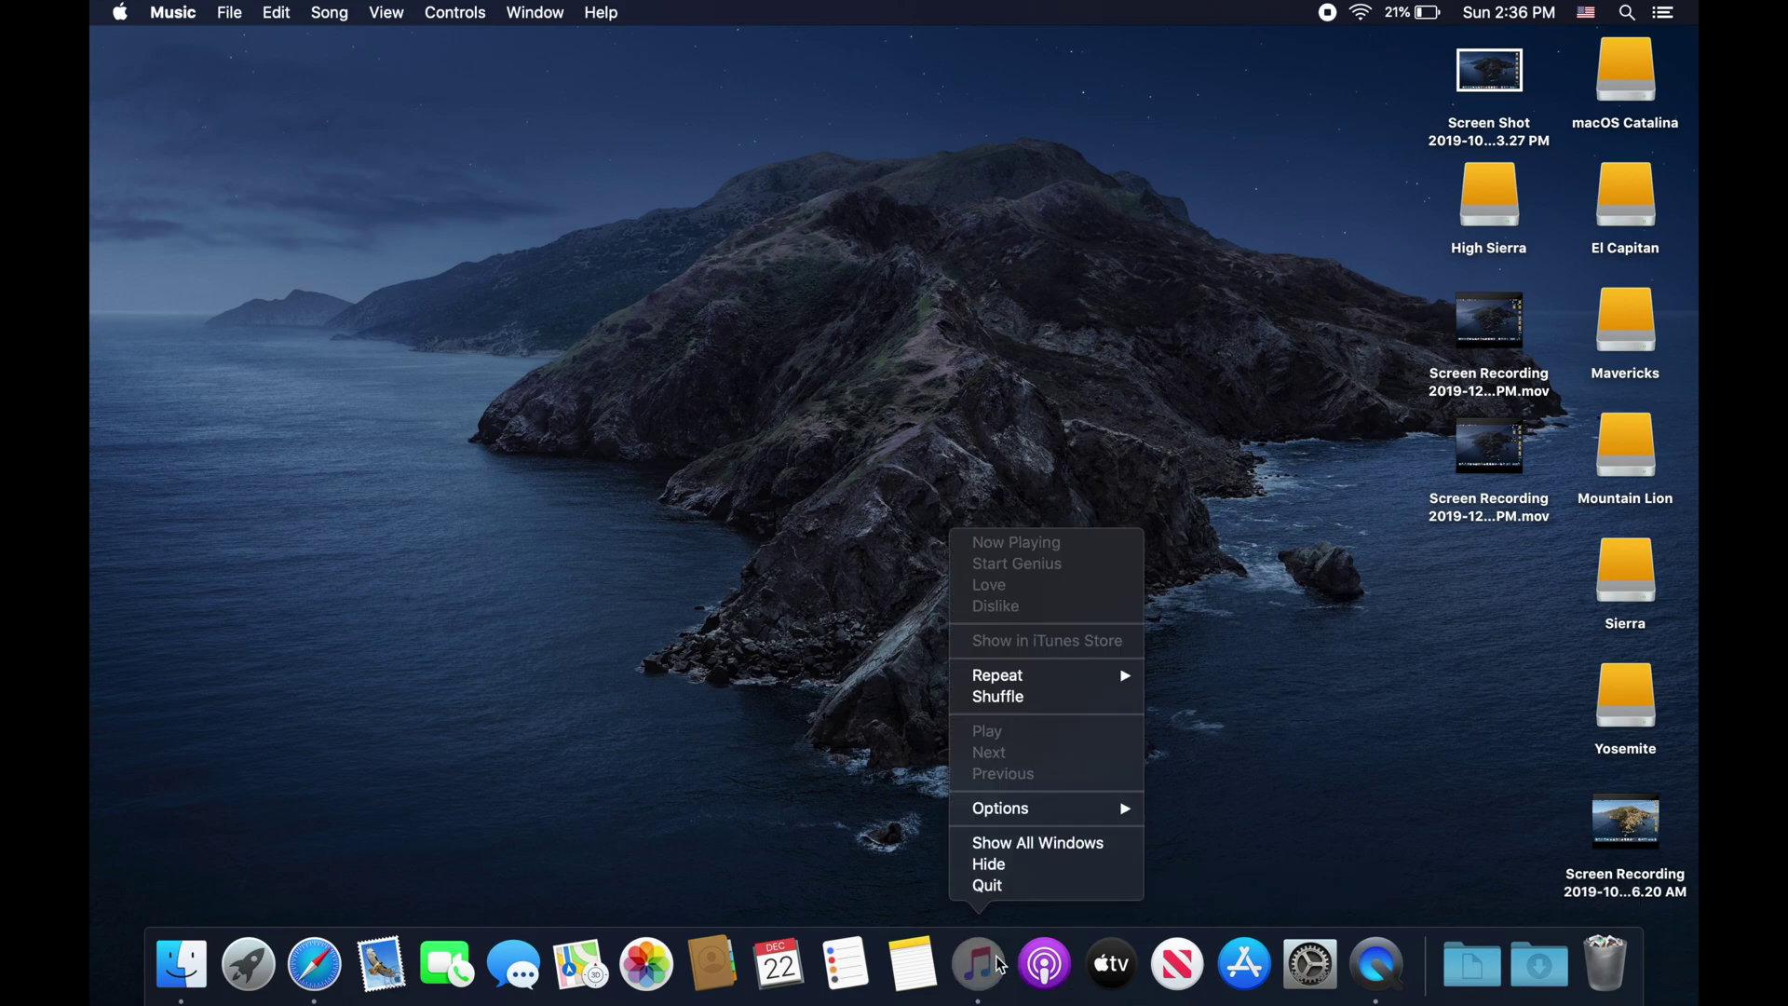
left_click(985, 884)
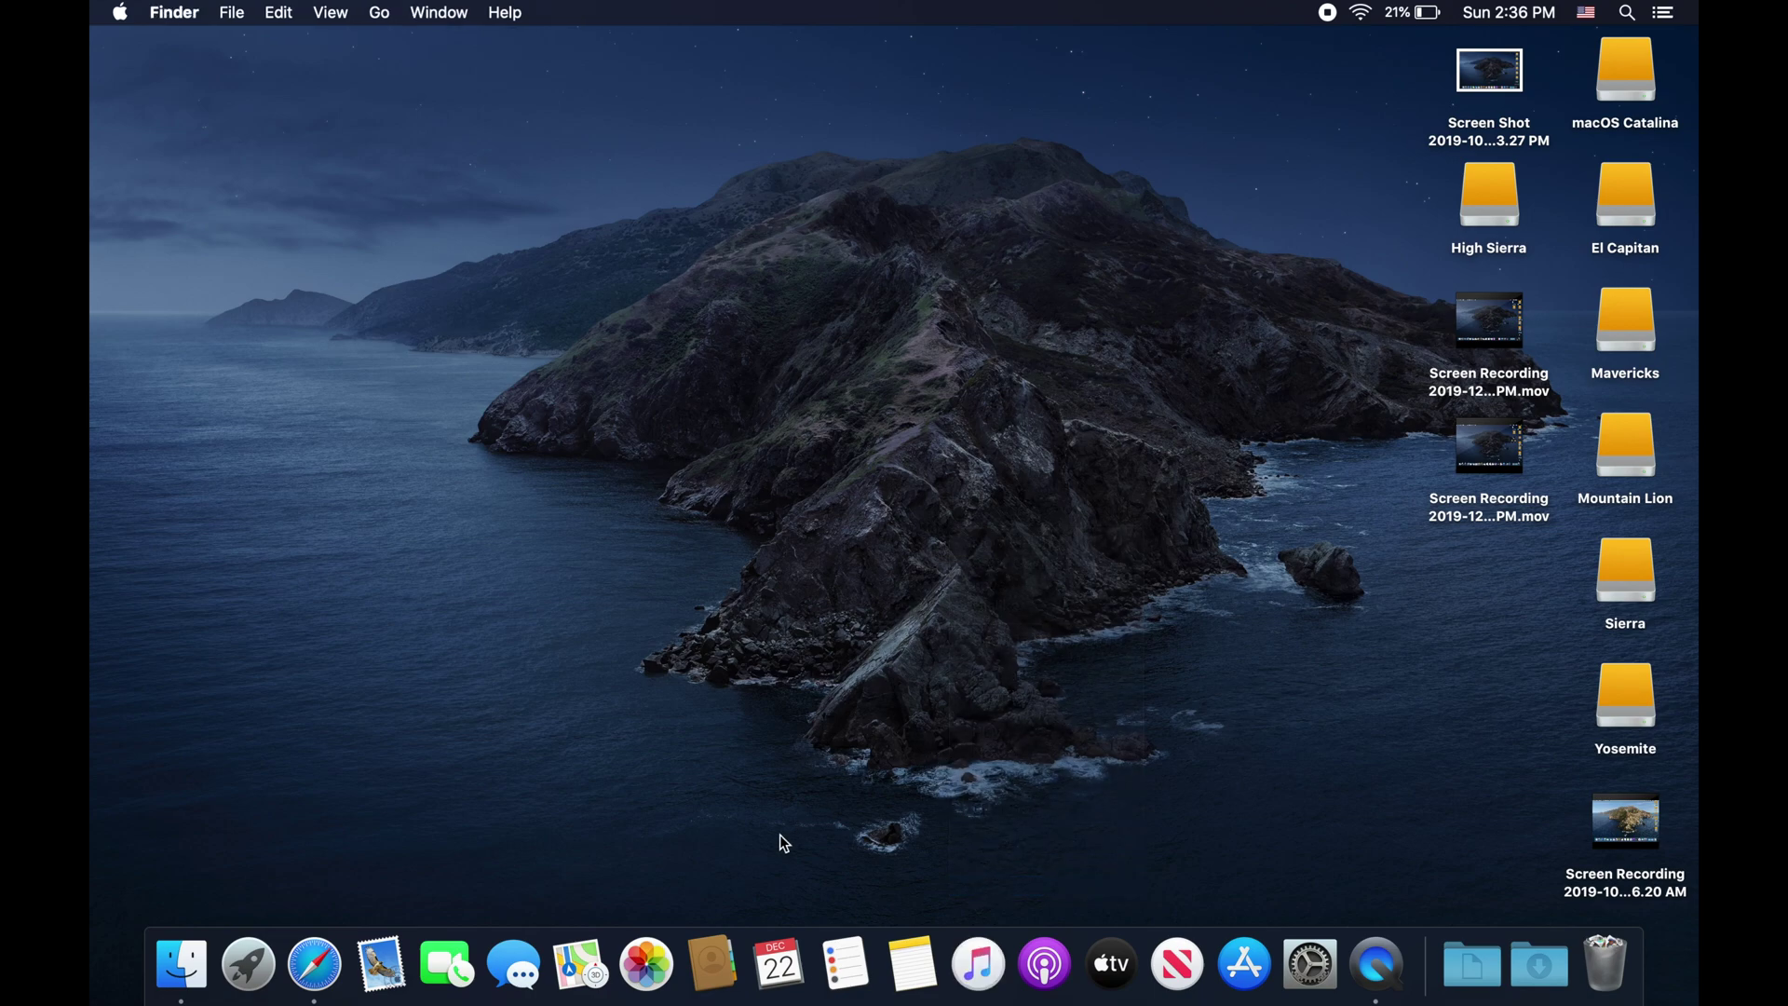